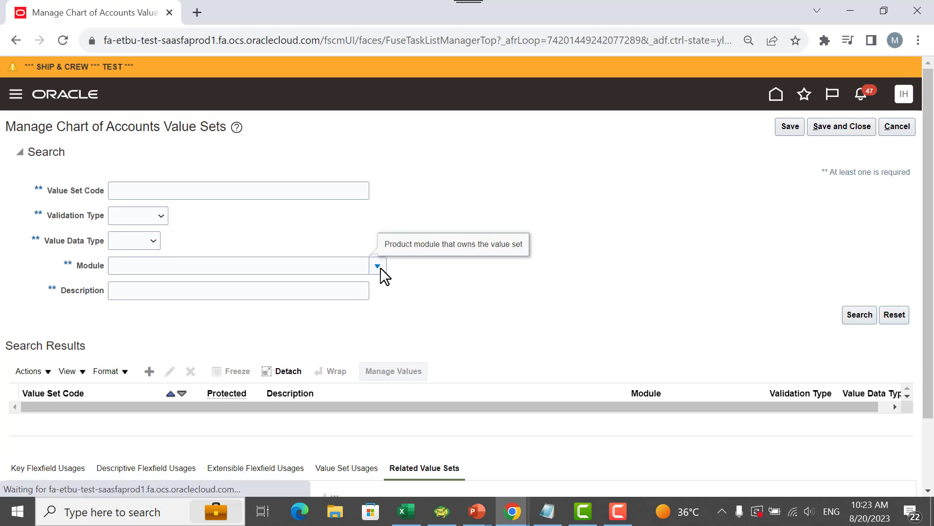
- Search for the chart of accounts value sets that belong to the General Ledger module
click(199, 446)
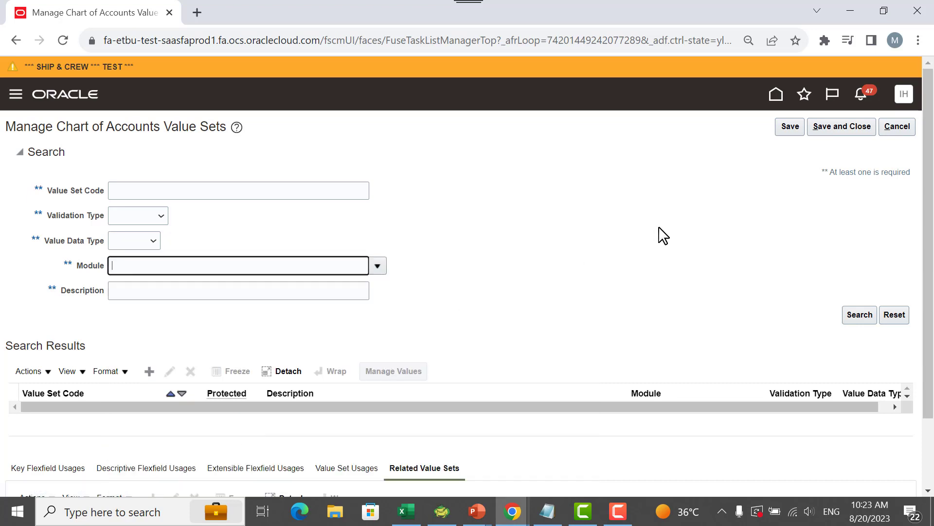
click(856, 314)
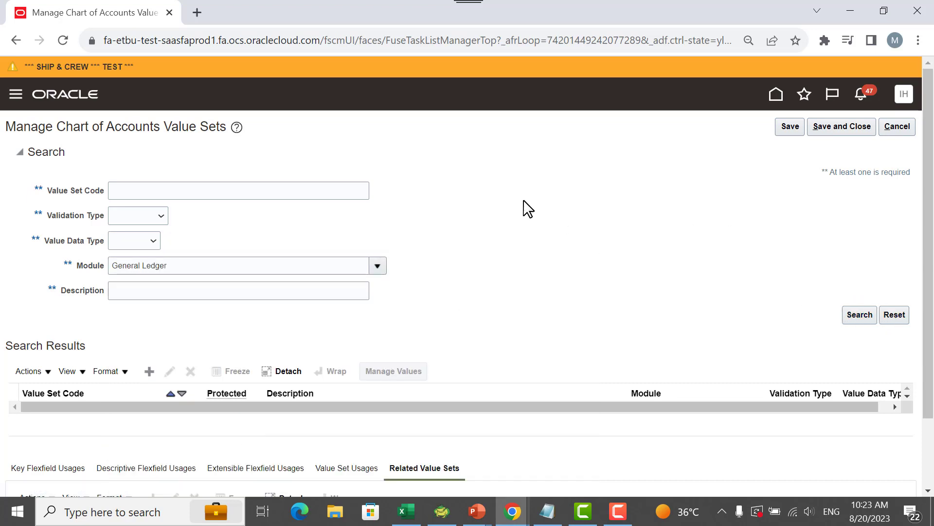
- Open the SHIP&CREW_ACCOUNT value set for editing, review its definition, and leave it without making changes
scroll(526, 208, down, 3)
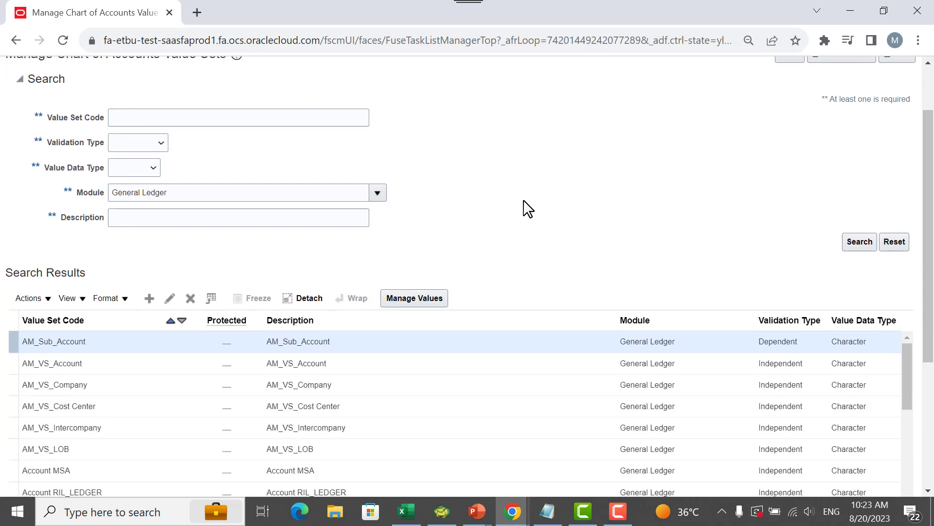
scroll(132, 341, down, 4)
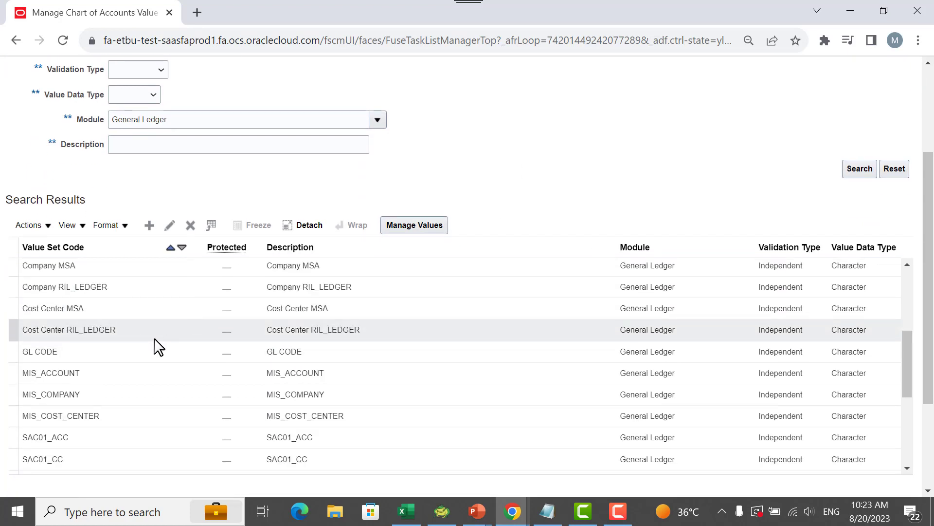
scroll(133, 402, down, 2)
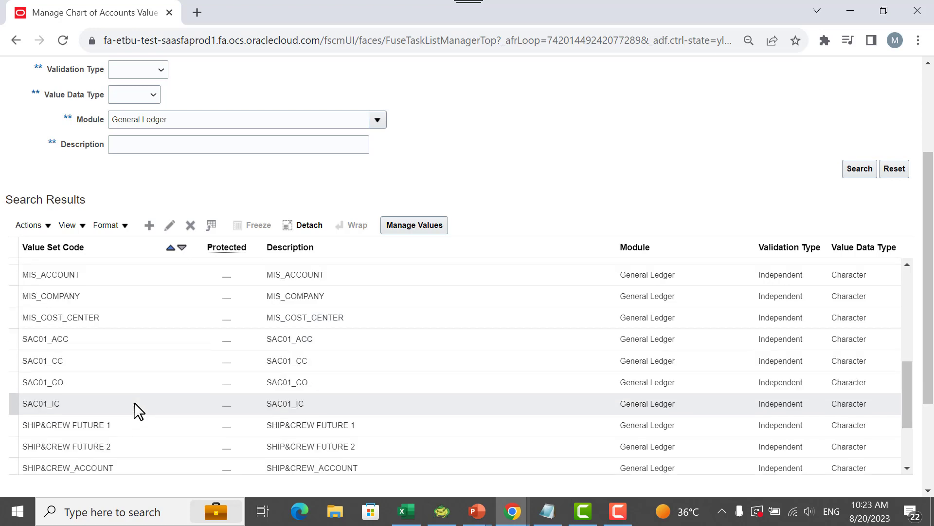
scroll(131, 440, down, 2)
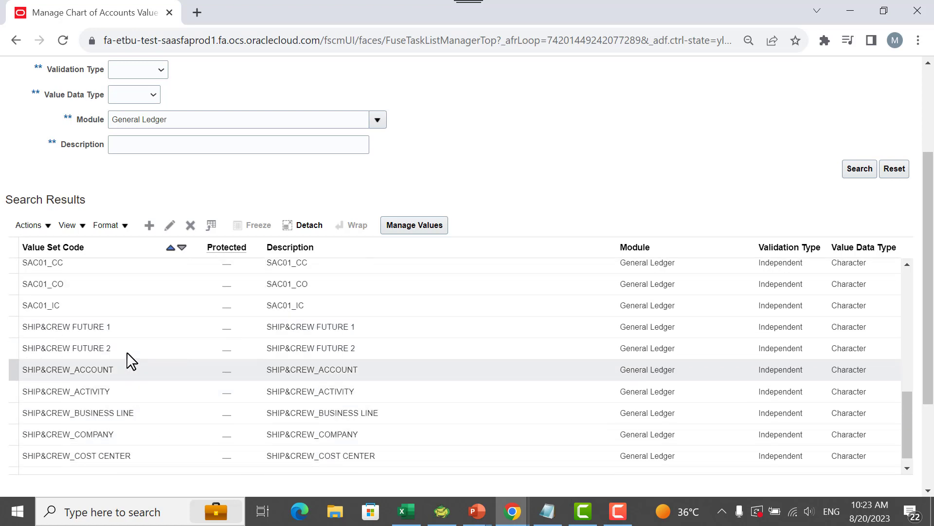
click(120, 368)
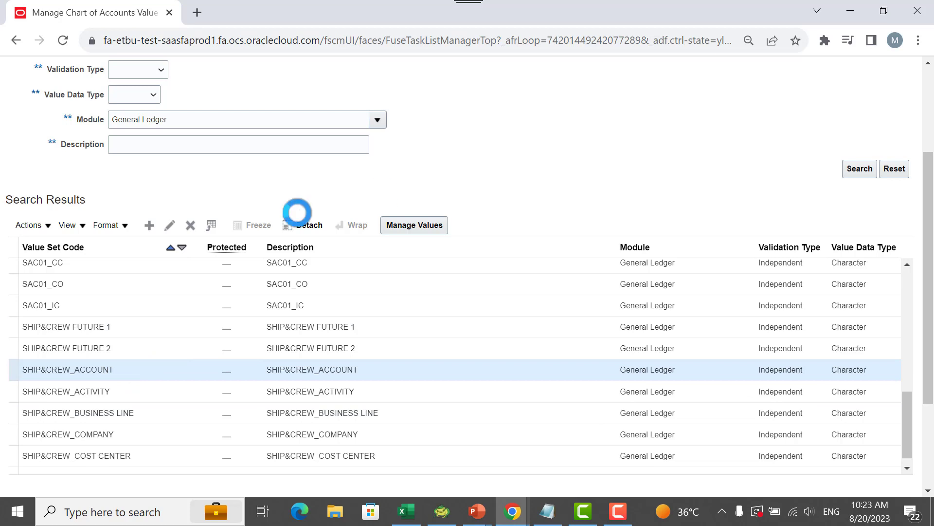
click(170, 225)
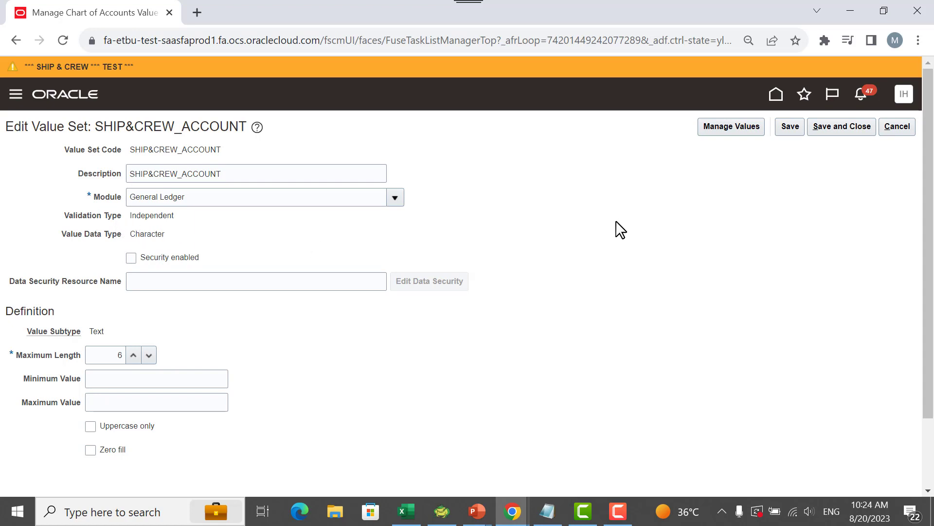
click(899, 132)
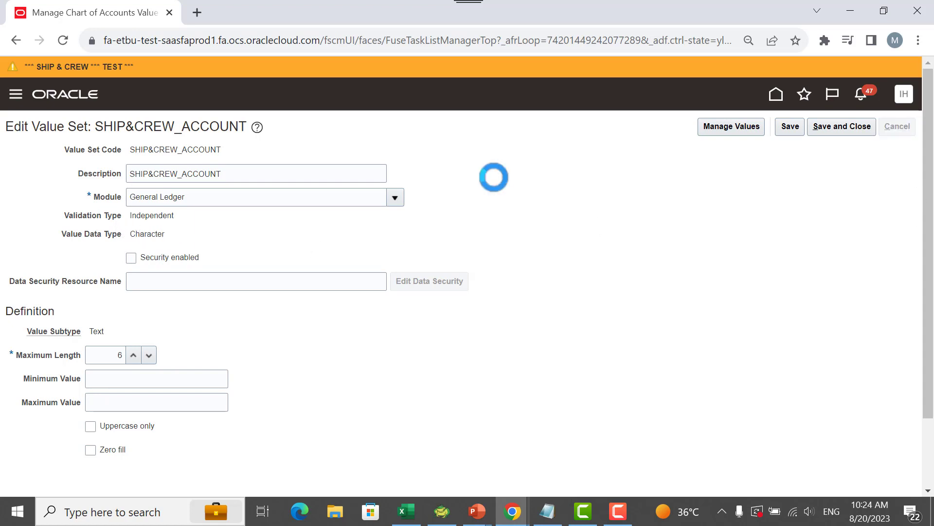
scroll(670, 245, down, 1)
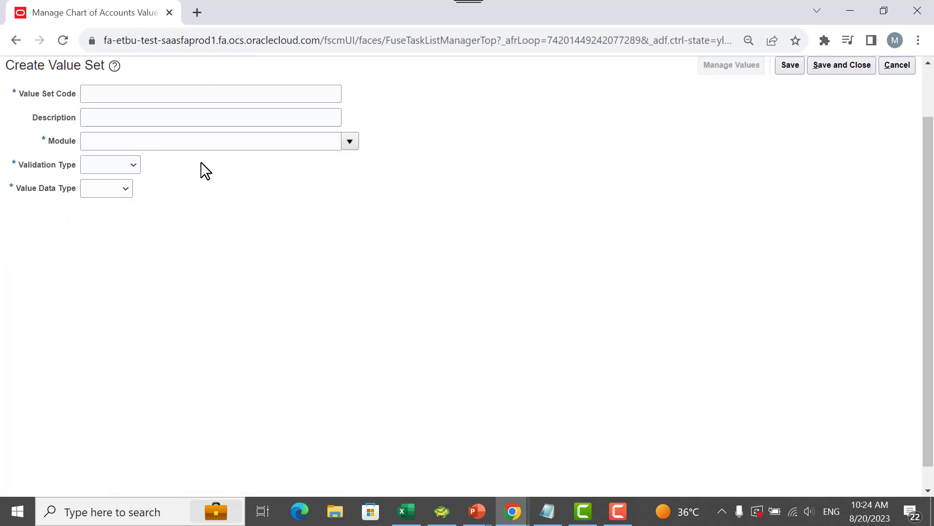
click(120, 165)
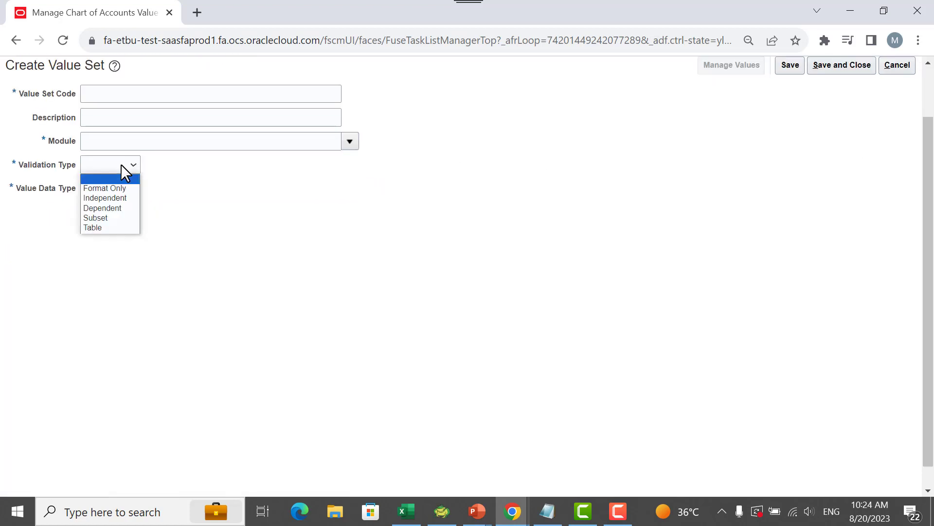
click(128, 207)
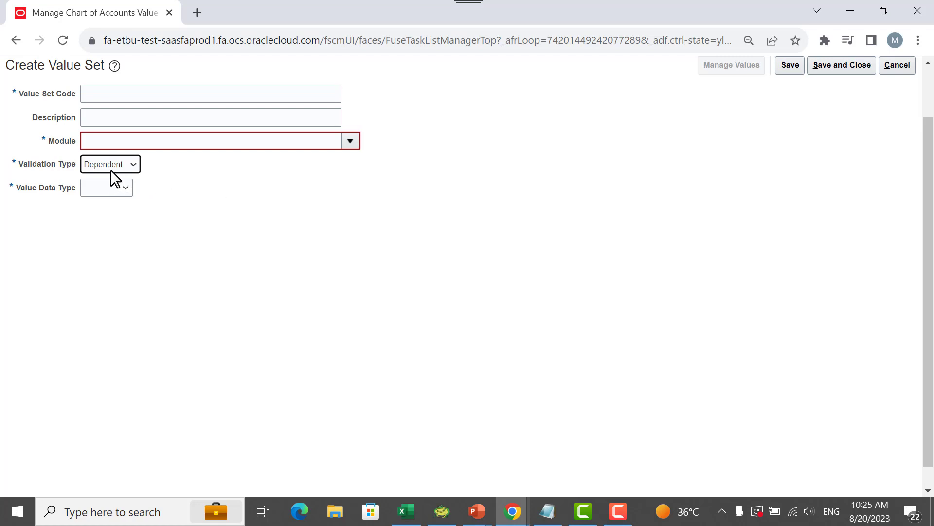
click(897, 65)
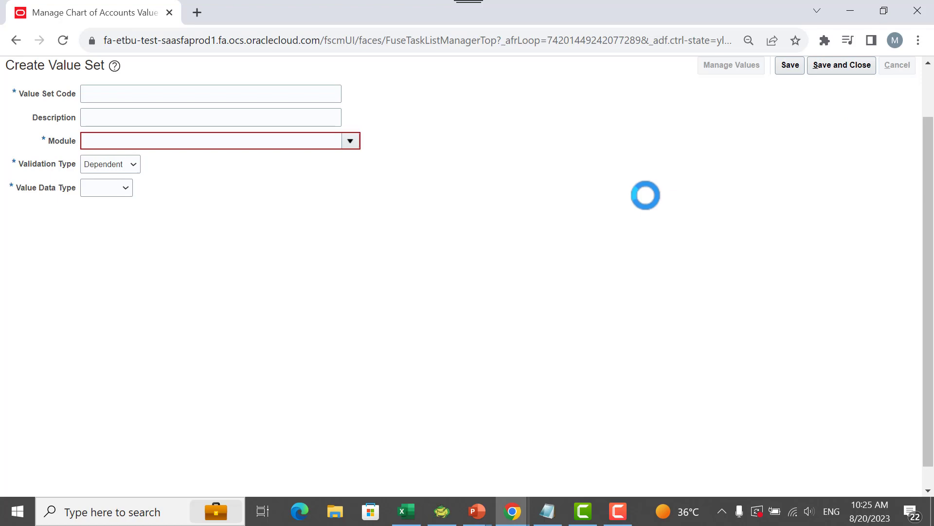
- Switch to the PowerPoint slide show, review the Agenda slide, and return to the value sets page in Chrome
key(alt+Tab)
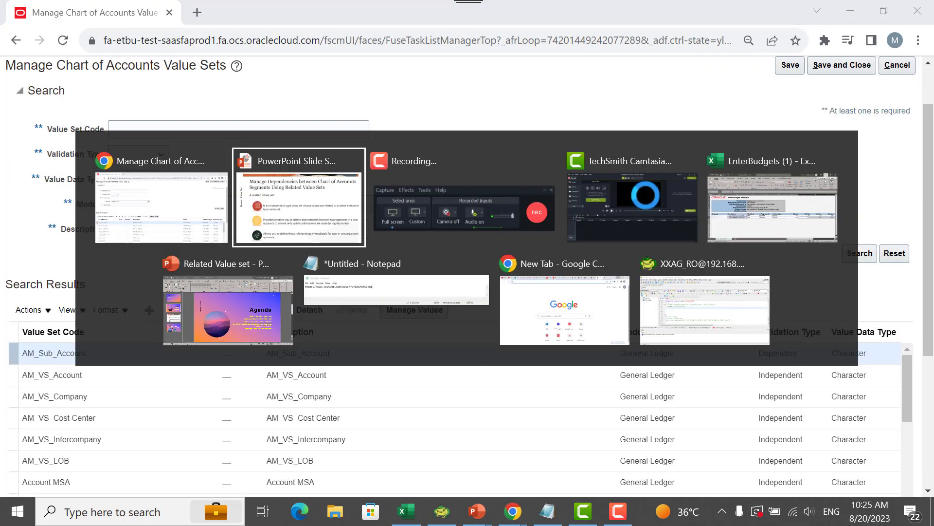
key(Left)
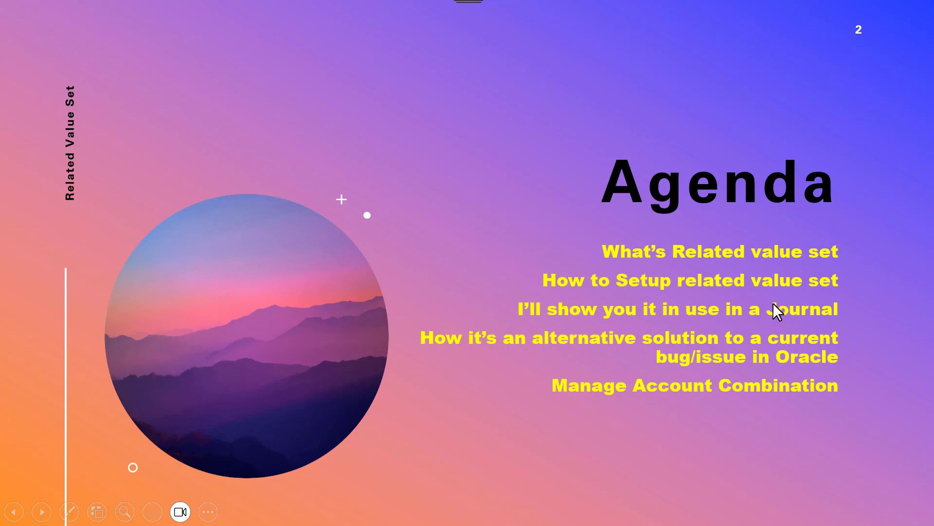
key(alt+Tab)
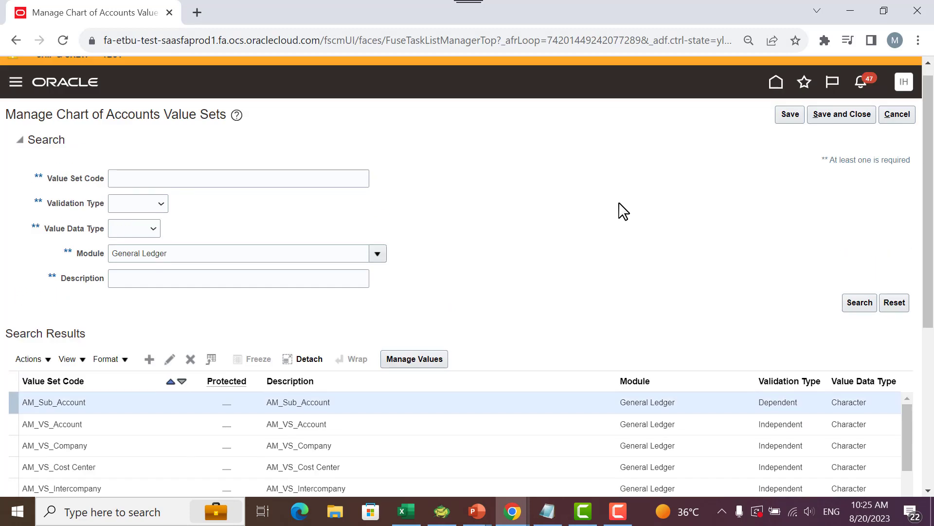
- Delete the related value set SHIP&CREW_COST CENTER from the SHIP&CREW_BUSINESS LINE value set
scroll(619, 203, up, 1)
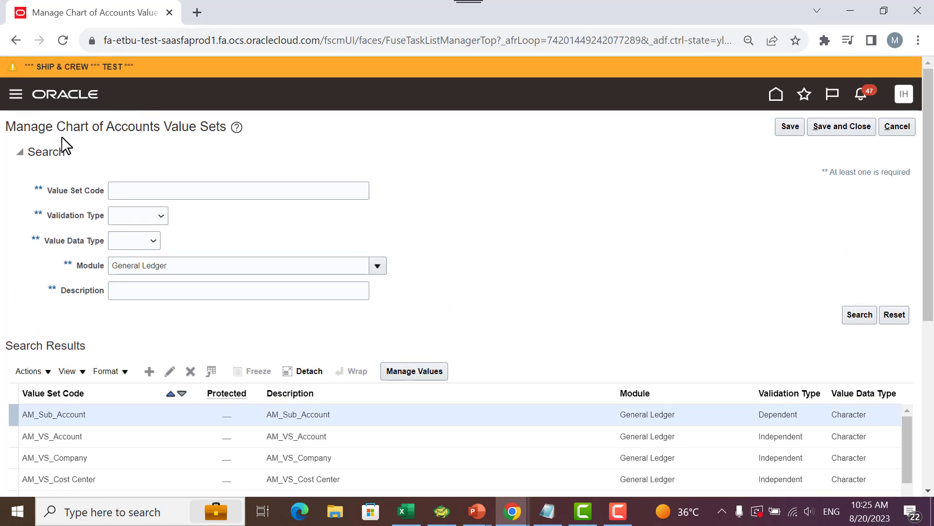
scroll(159, 146, down, 2)
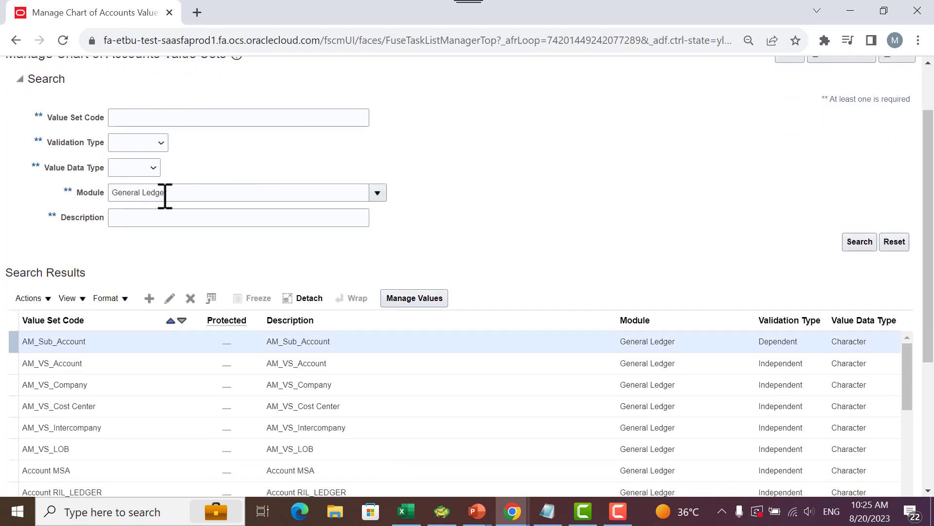
scroll(549, 202, down, 1)
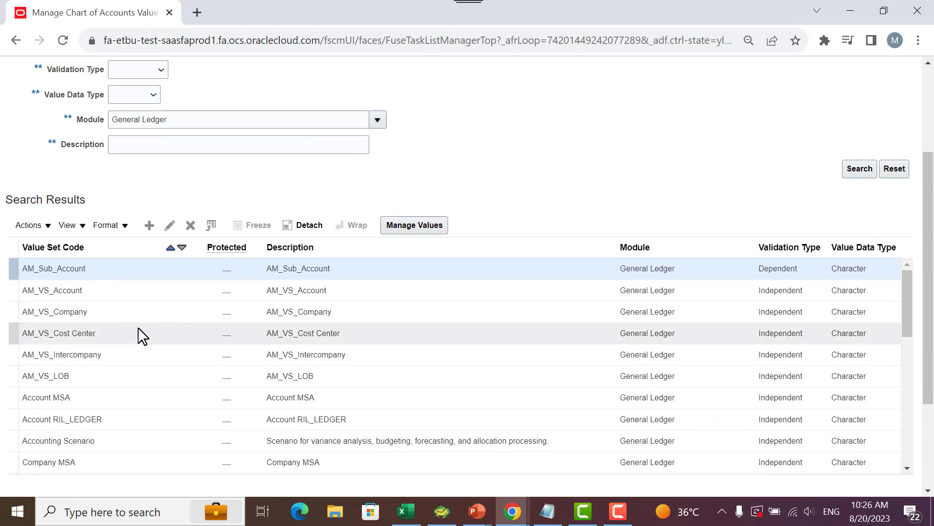
scroll(480, 211, down, 1)
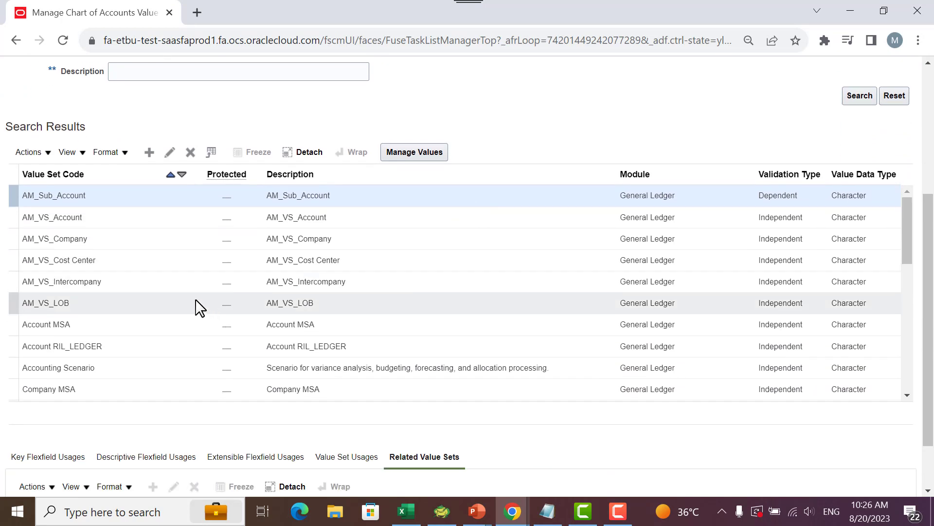
scroll(185, 292, down, 5)
scroll(191, 295, down, 1)
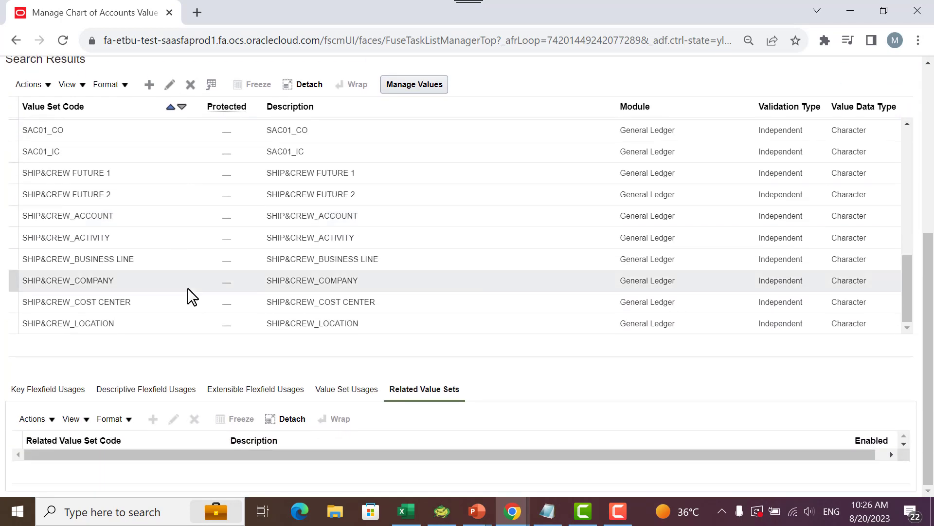
click(119, 259)
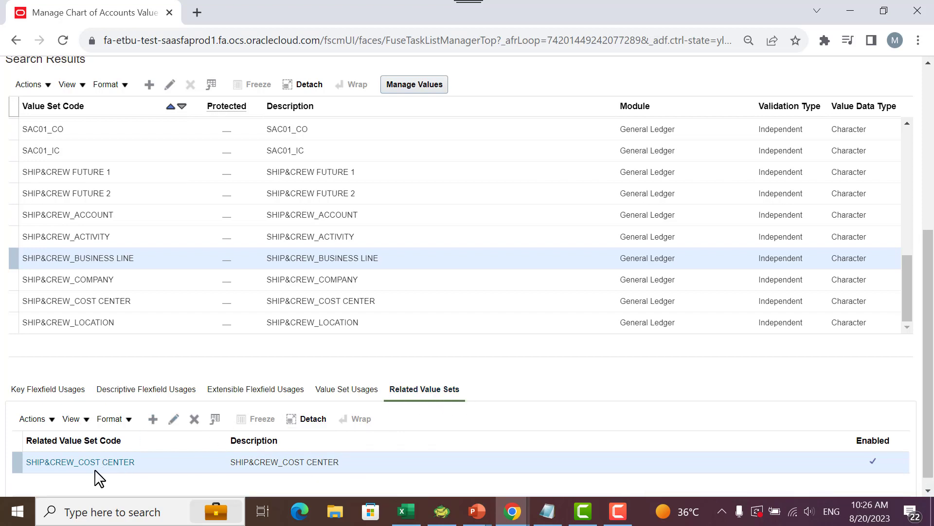
click(195, 421)
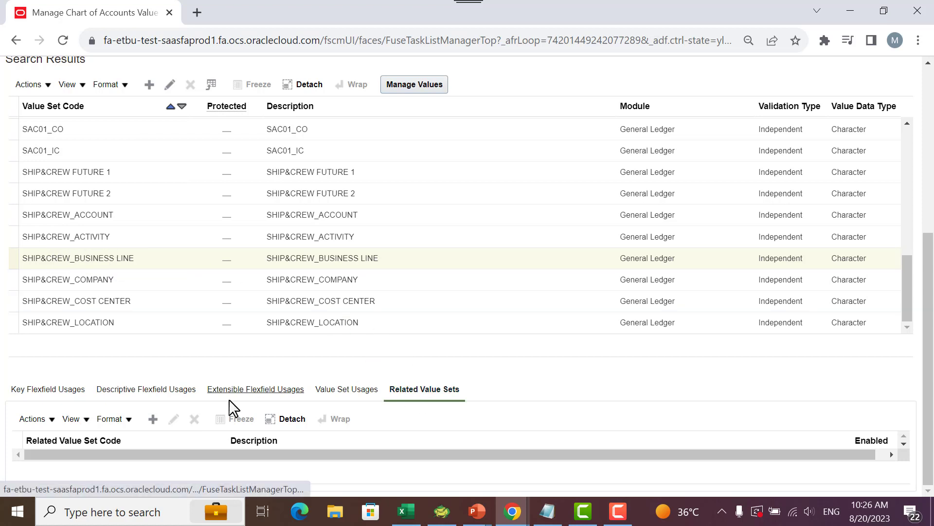
- Create a value set relationship from SHIP&CREW_BUSINESS LINE to the related value set SHIP&CREW_COST CENTER and save it
click(153, 419)
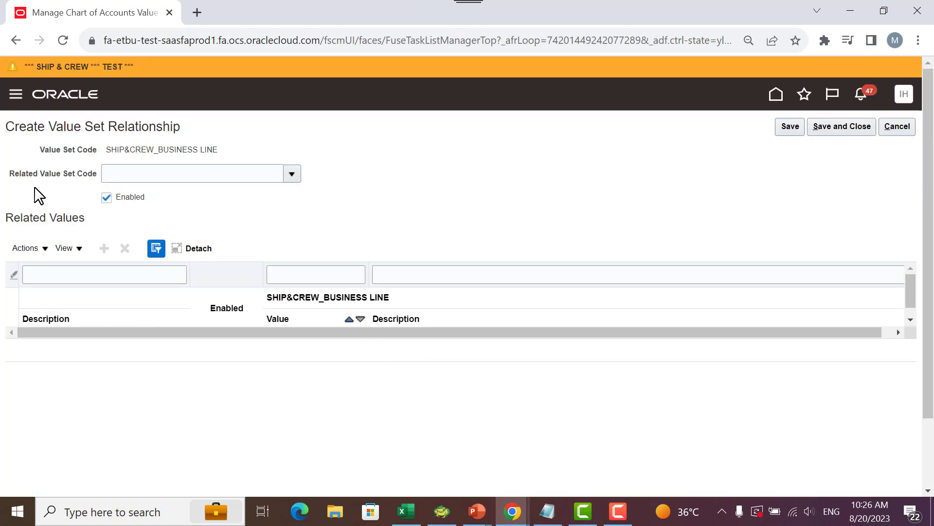
click(292, 173)
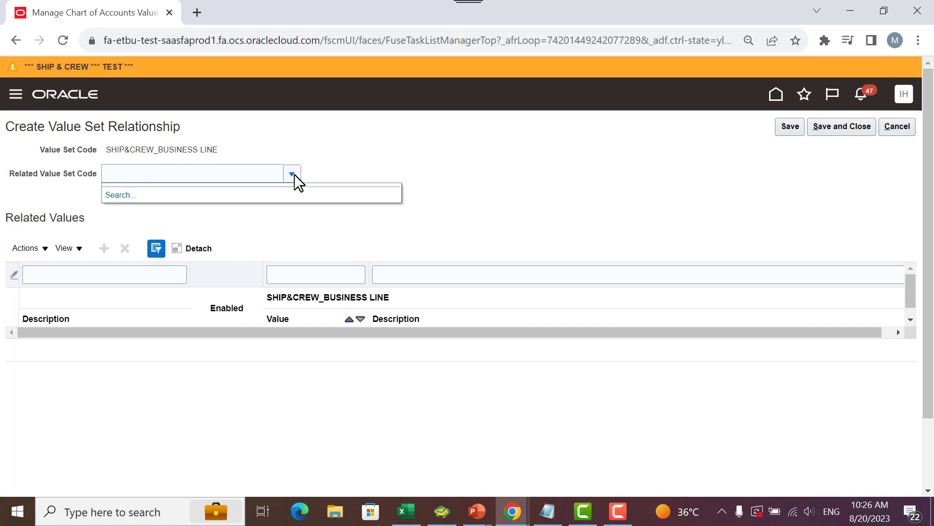
click(115, 197)
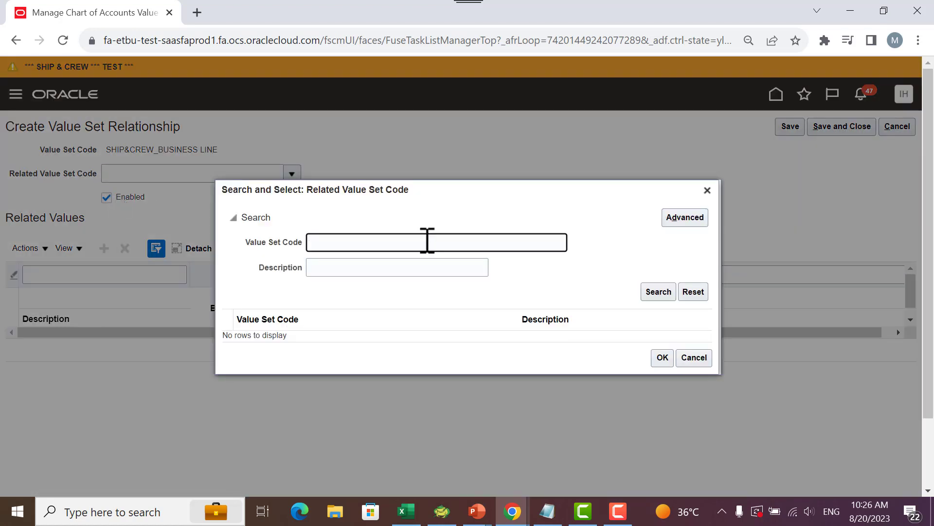
text(ship)
key(Return)
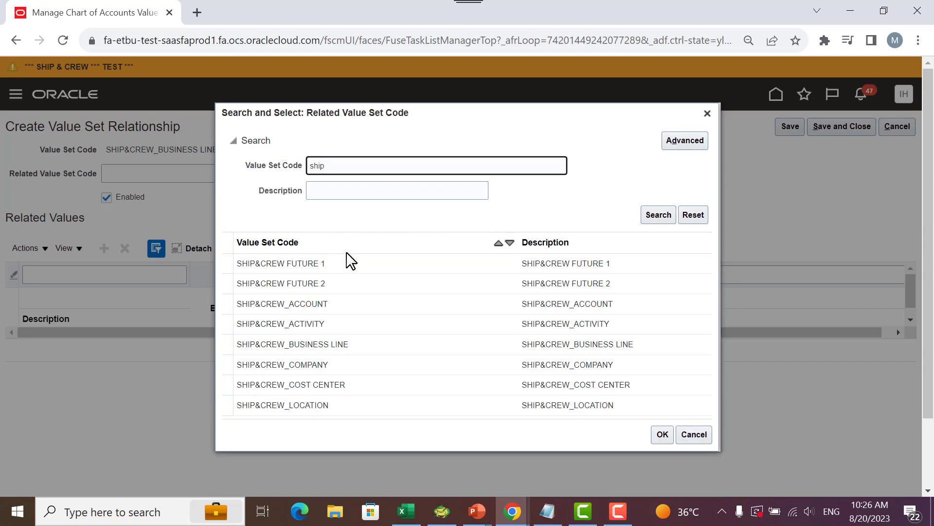
click(359, 387)
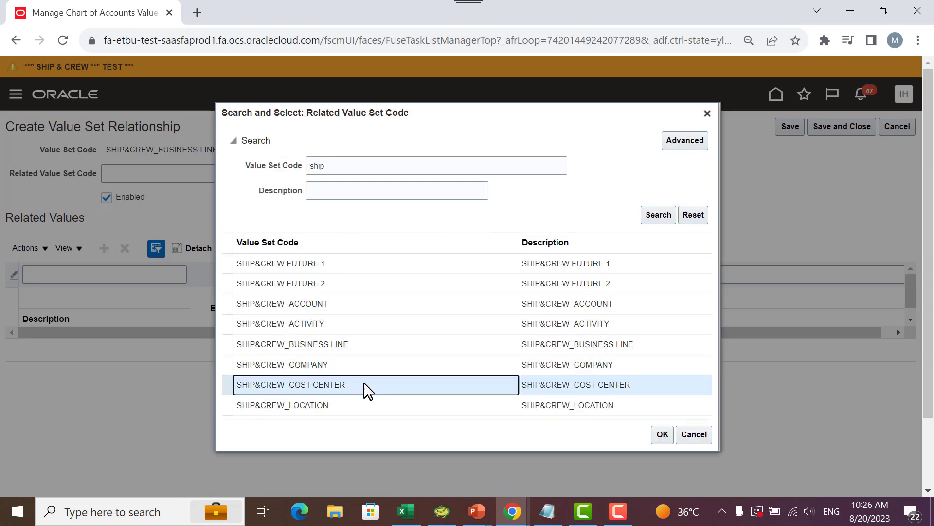
click(663, 434)
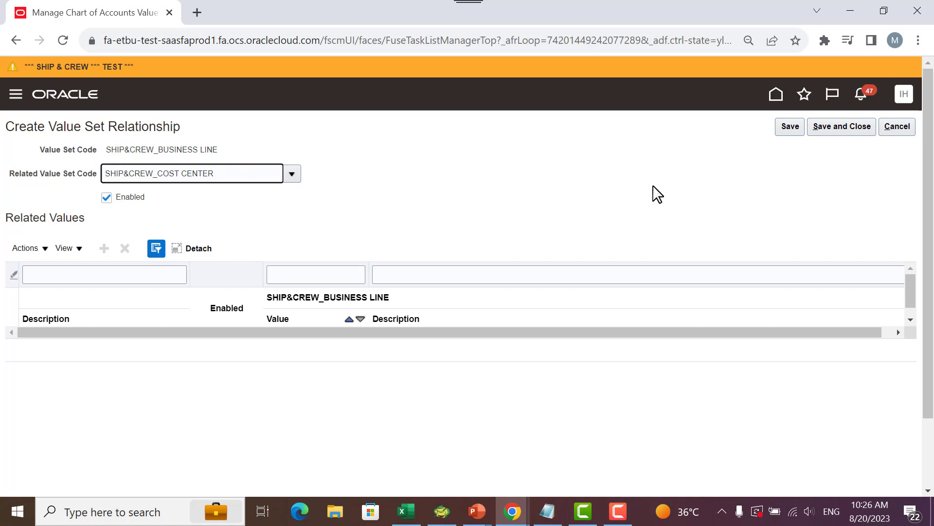
click(789, 128)
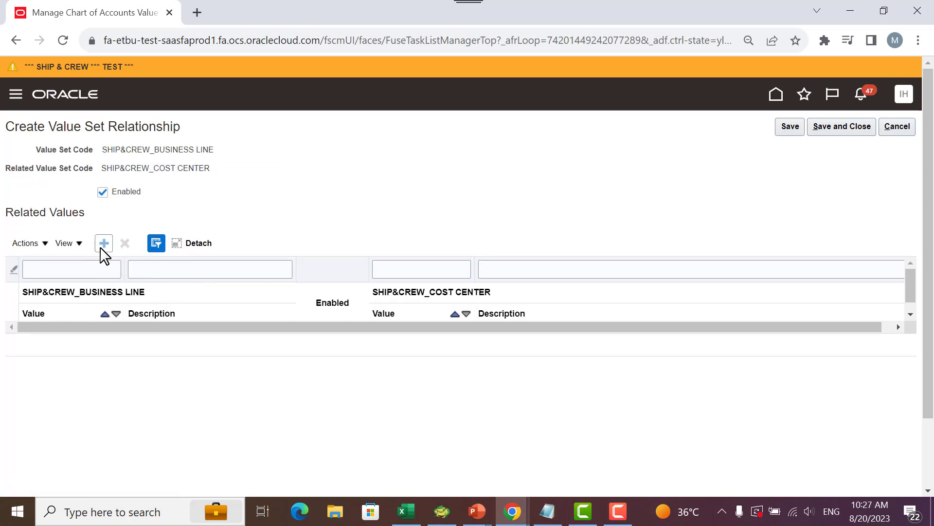
- Add a related values row and set its business line value to 01 Port Operation
click(103, 244)
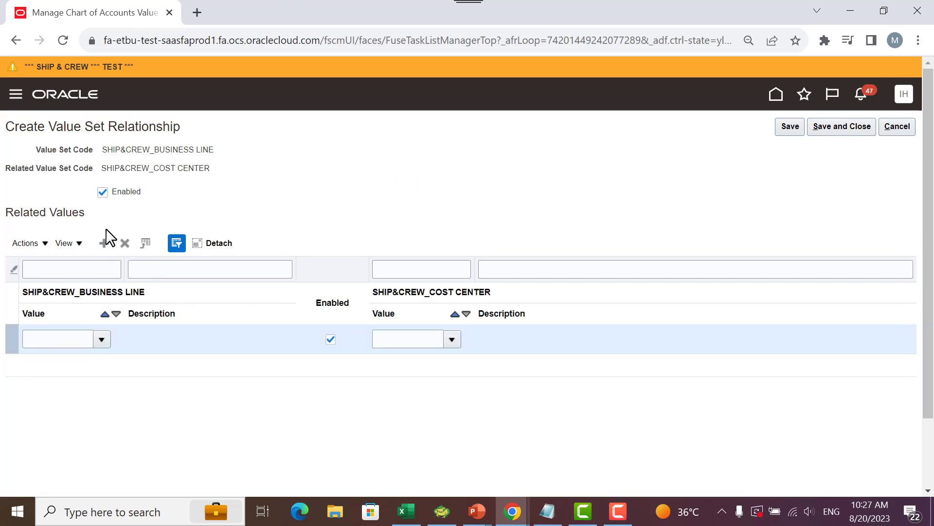
click(101, 340)
click(39, 362)
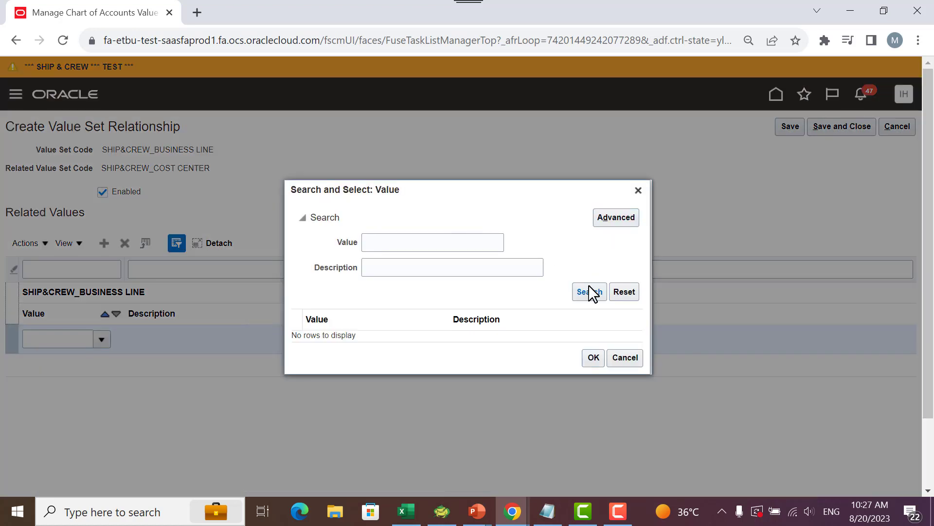
click(589, 287)
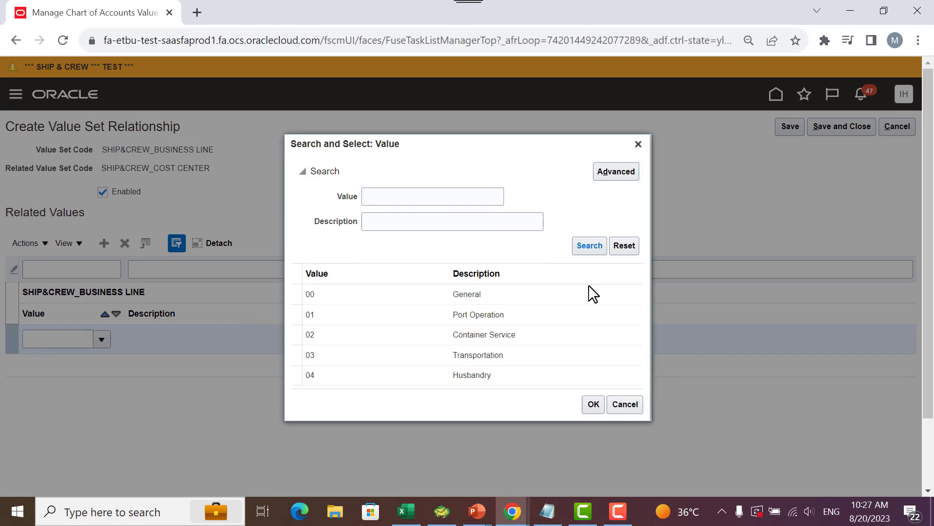
click(482, 314)
click(592, 403)
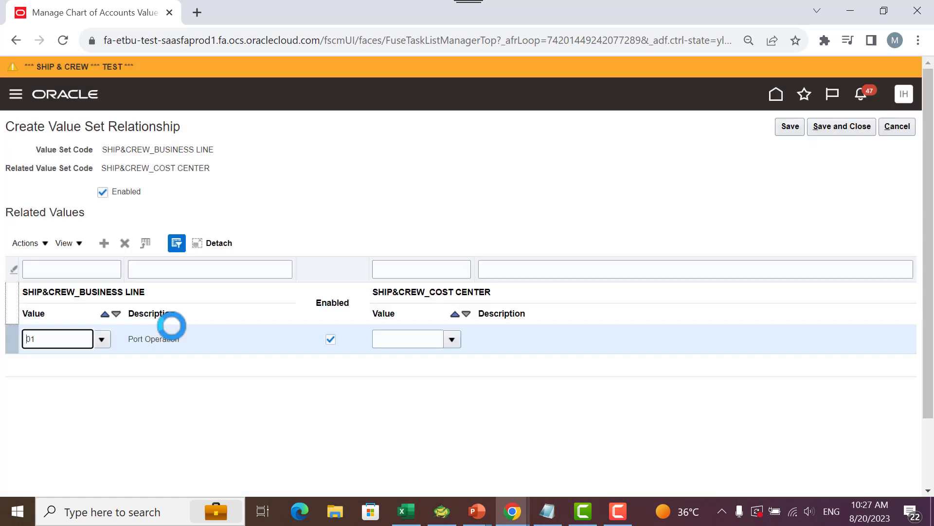
- Set the cost center value of the first 01 Port Operation row to 101 Admin
click(452, 339)
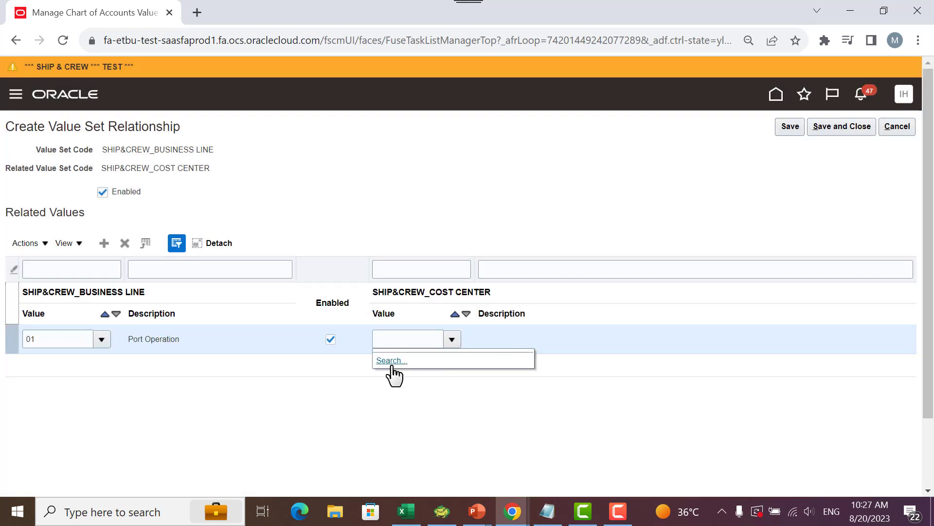
click(385, 372)
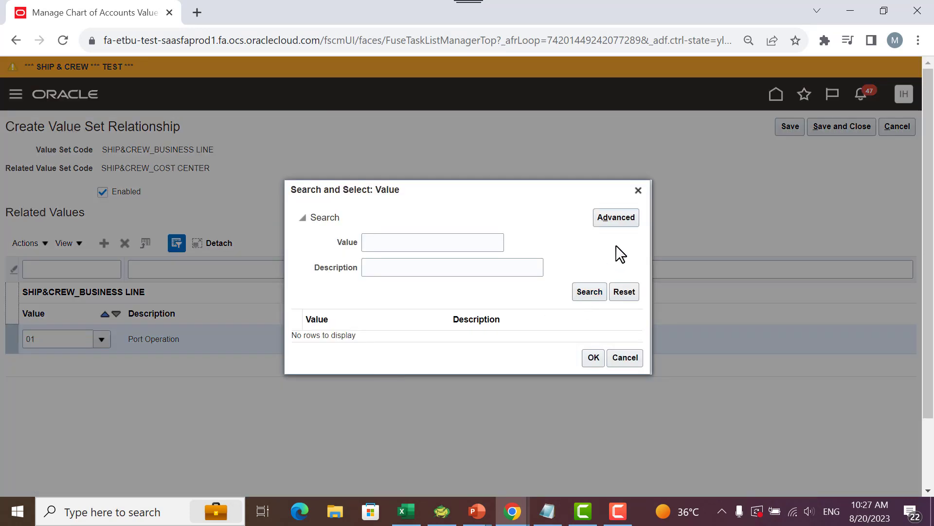
click(584, 292)
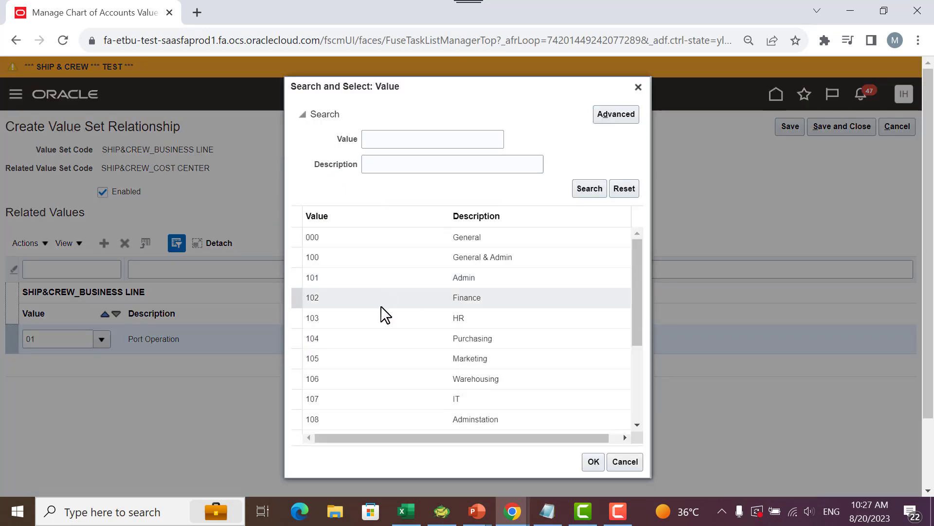
click(384, 276)
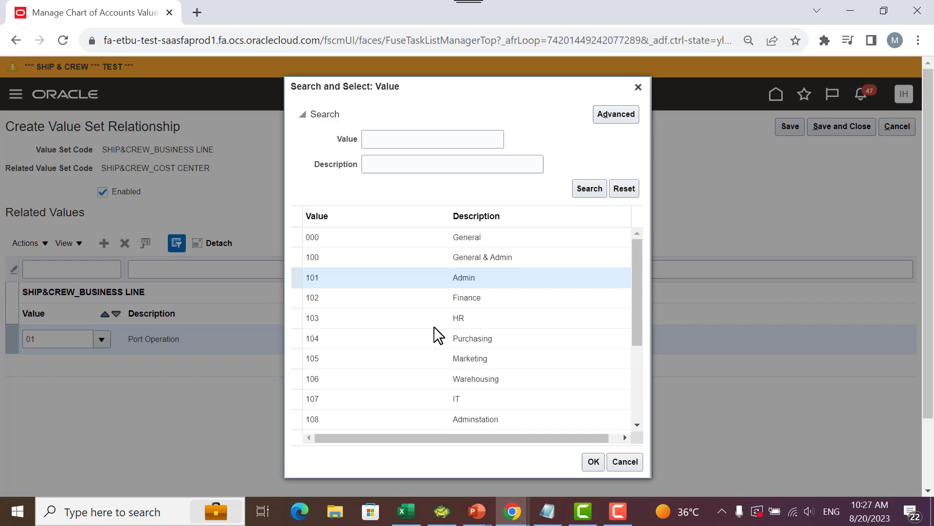
click(587, 461)
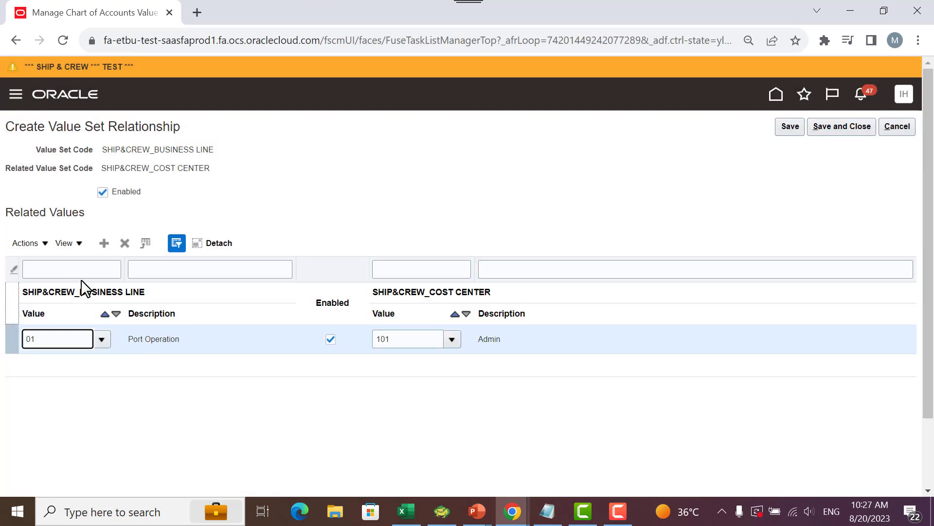
- Add a second related values row and set its business line value to 01 Port Operation
click(103, 244)
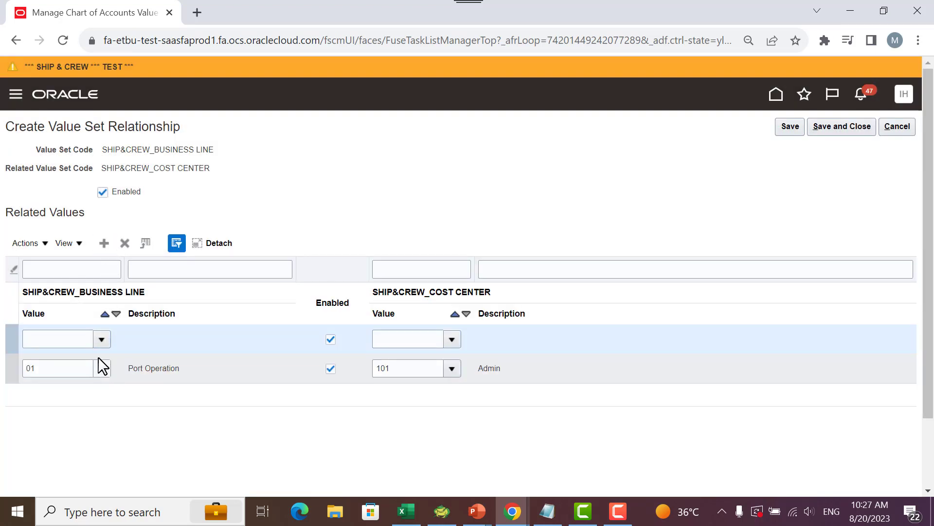
click(98, 336)
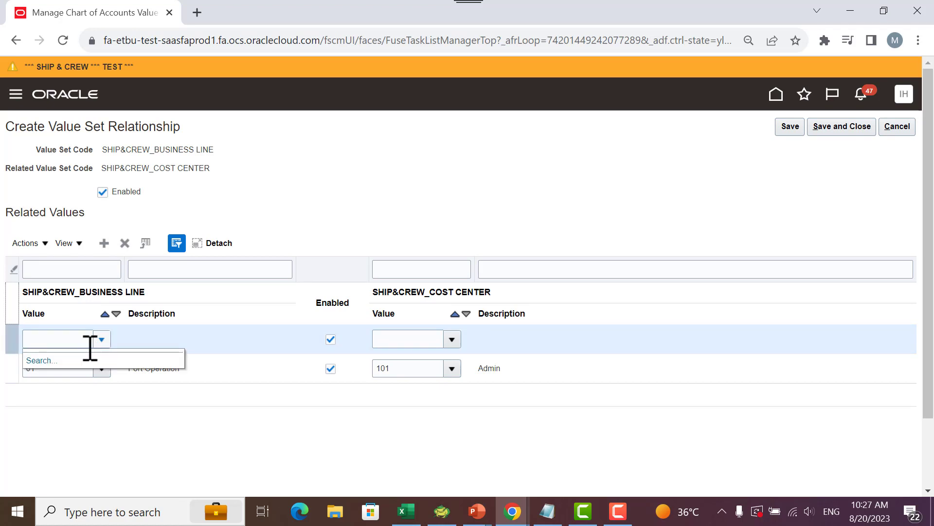
click(44, 361)
click(596, 296)
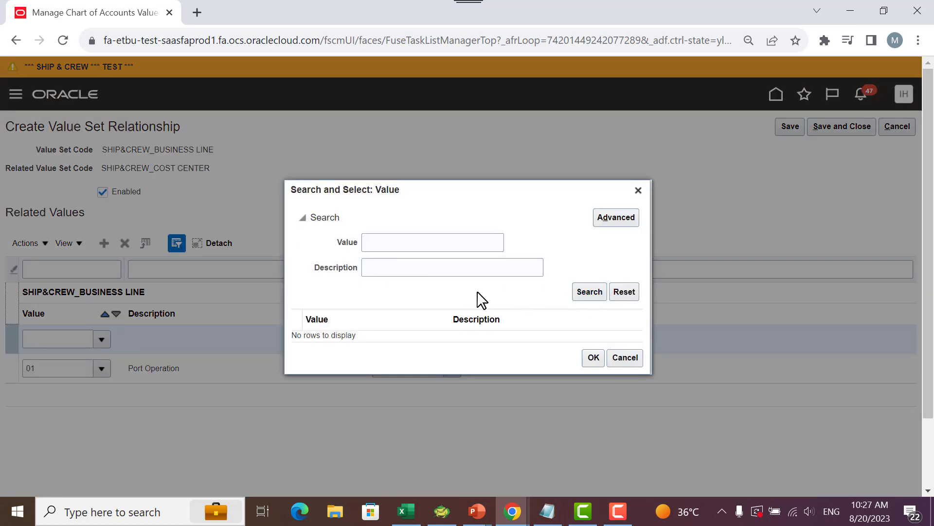
click(346, 316)
click(589, 404)
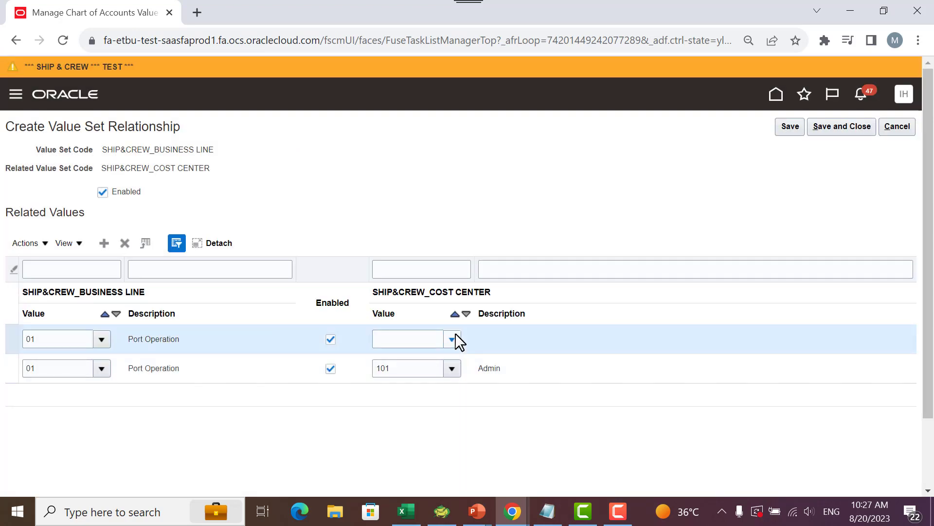
- Set the new Port Operation row's cost center value to 102 Finance
click(452, 339)
click(408, 369)
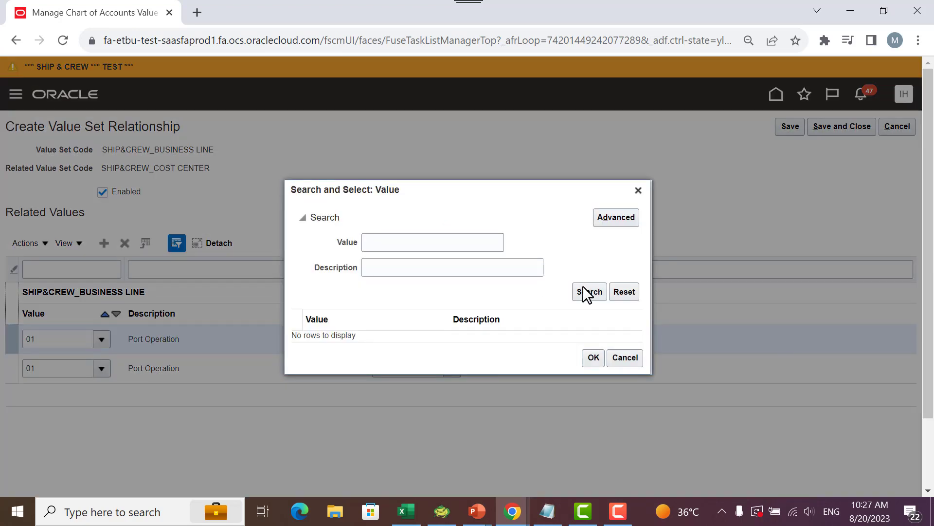
click(587, 293)
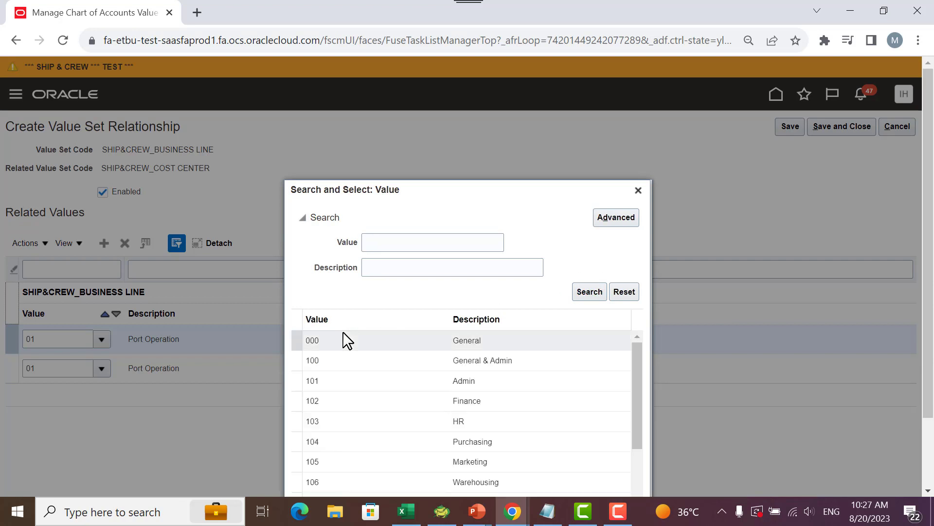
click(327, 299)
click(592, 461)
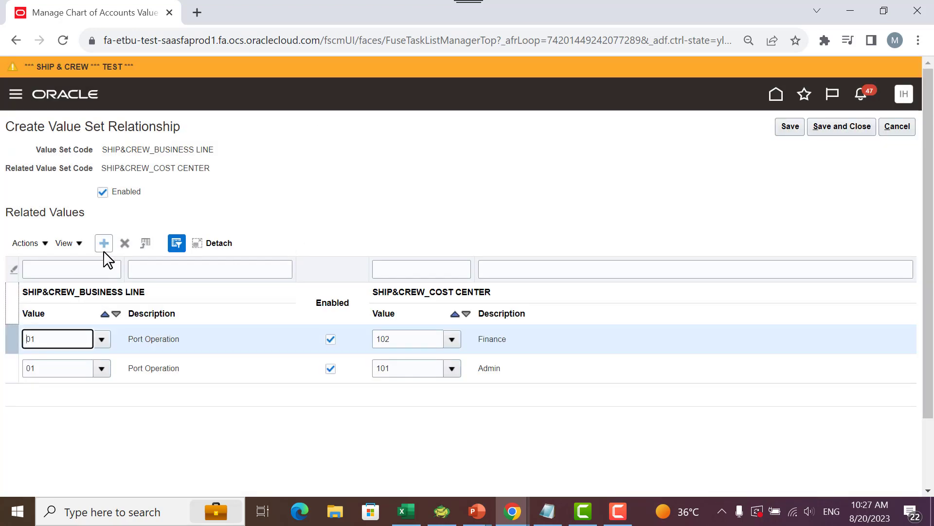
- Add a third related values row and set its business line value to 02 Container Service
click(103, 249)
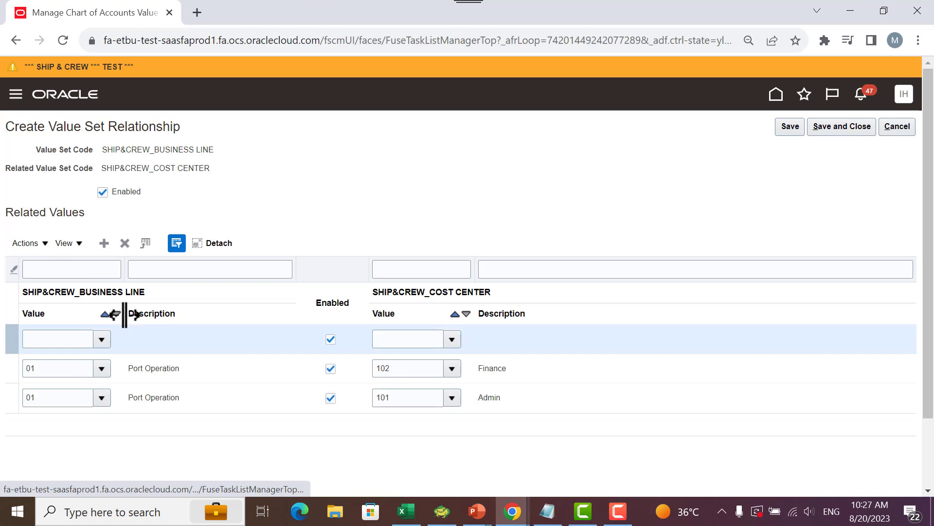
click(104, 338)
click(40, 363)
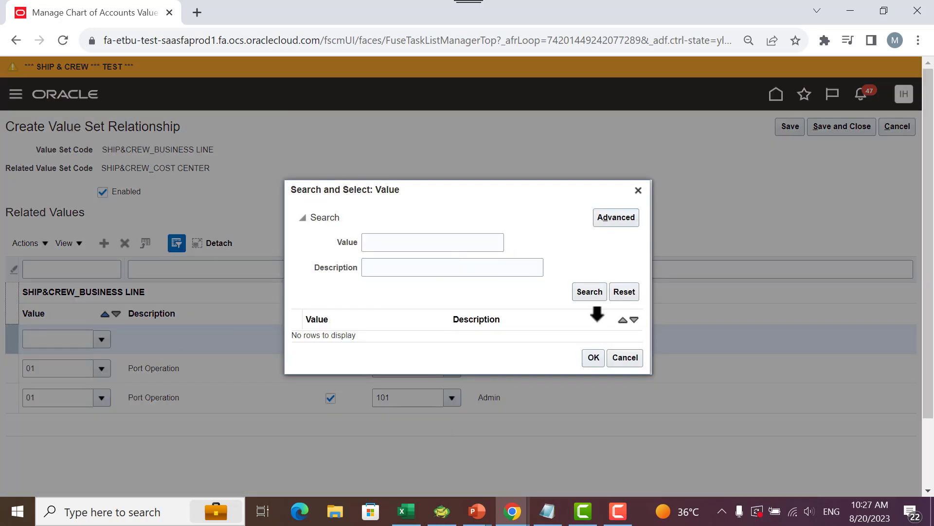
click(587, 294)
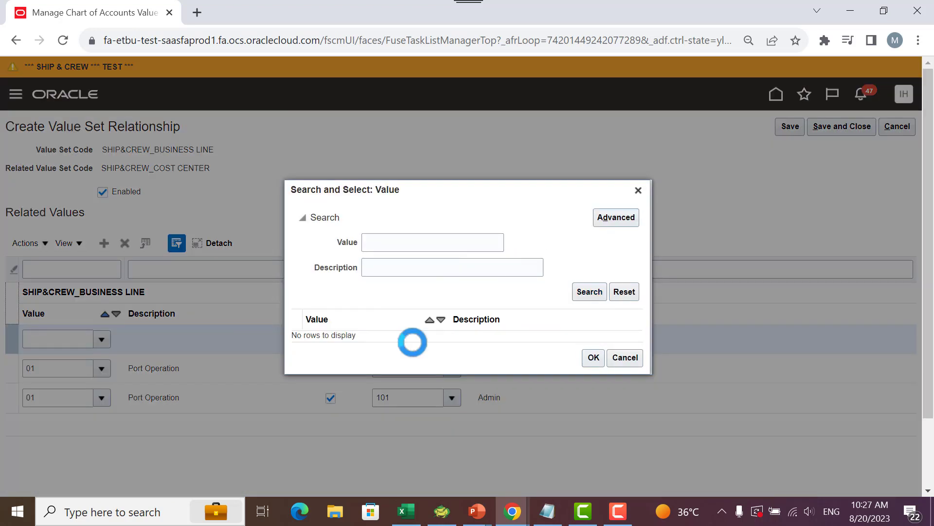
click(323, 334)
click(590, 404)
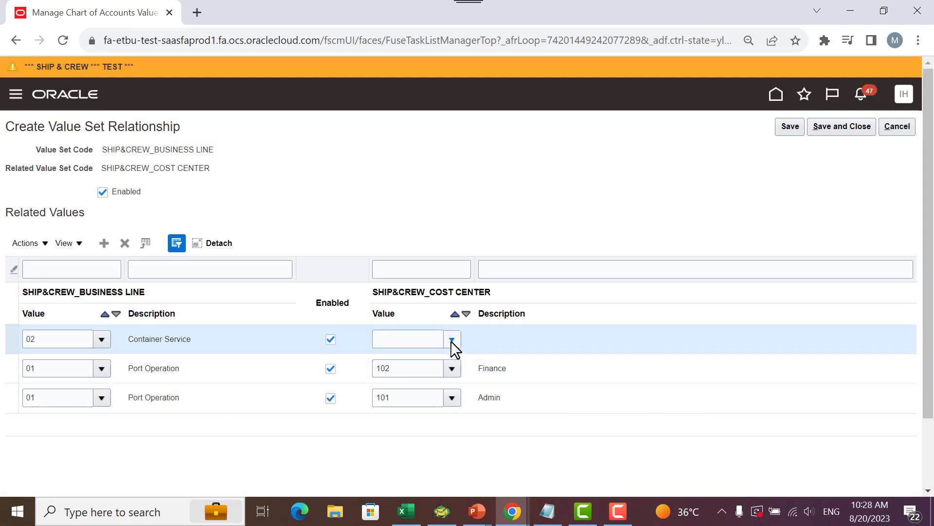
- Set the Container Service row's cost center value to 103 HR
click(451, 340)
click(397, 360)
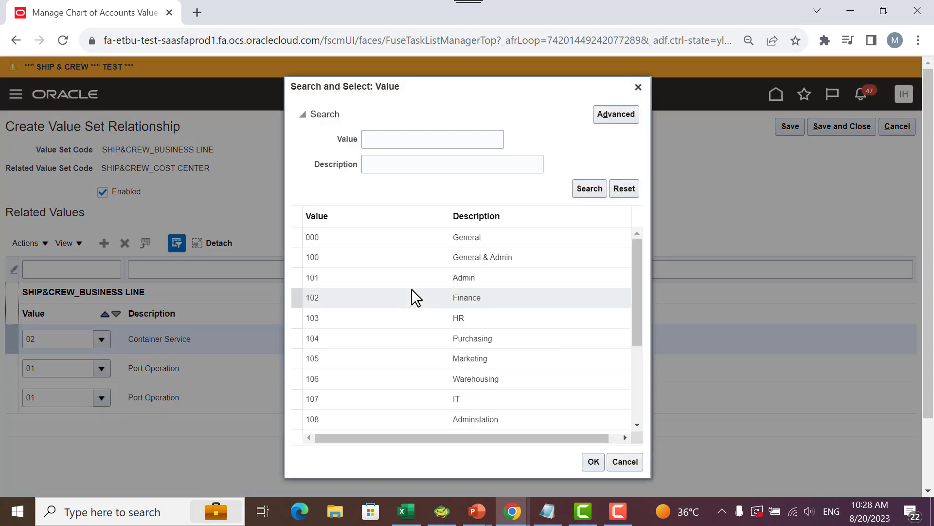
click(387, 313)
click(593, 462)
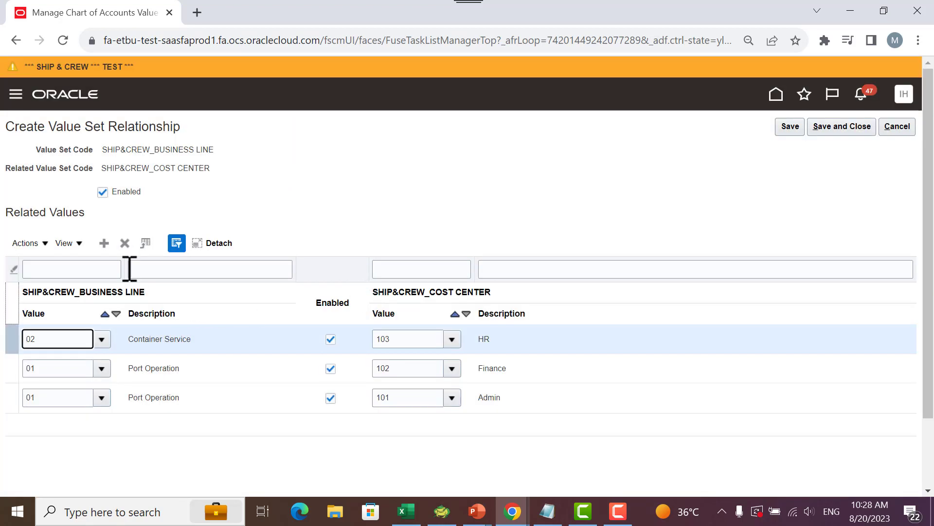
- Add a fourth related values row and set its business line value to 02 Container Service
click(101, 245)
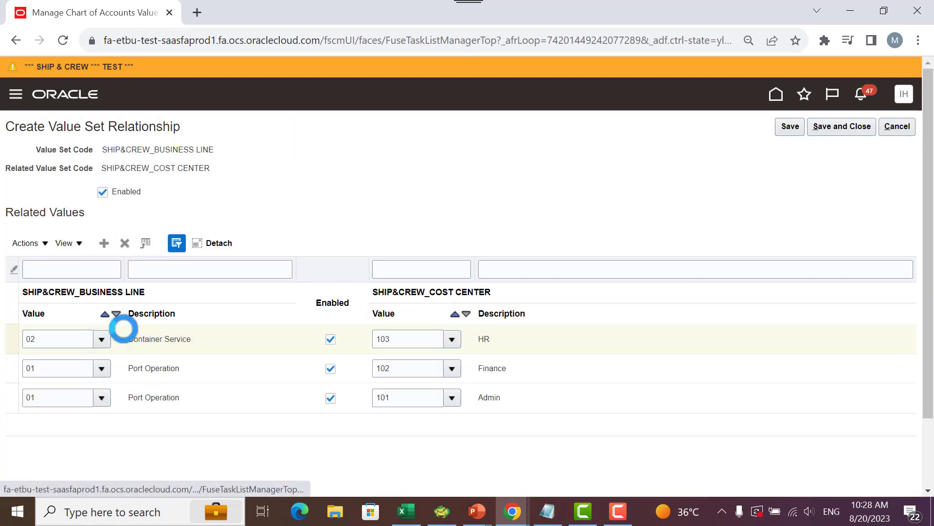
click(101, 339)
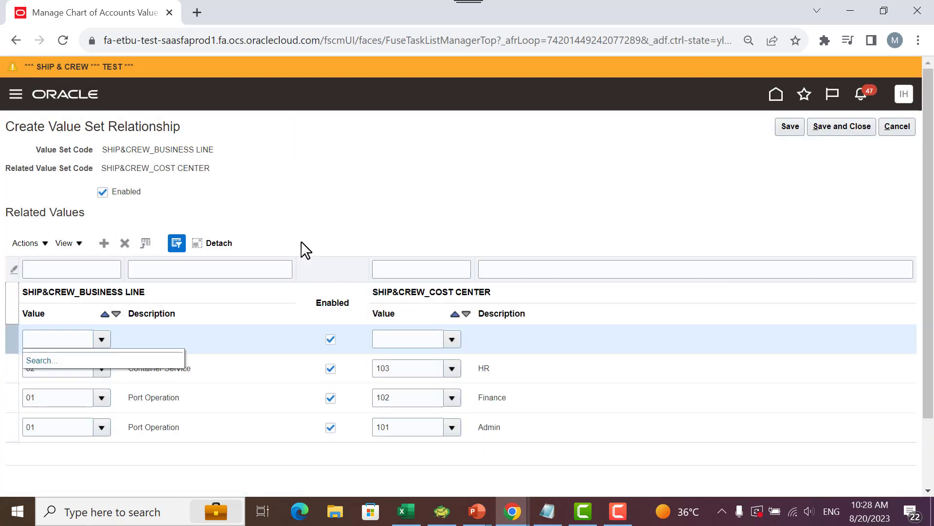
click(42, 361)
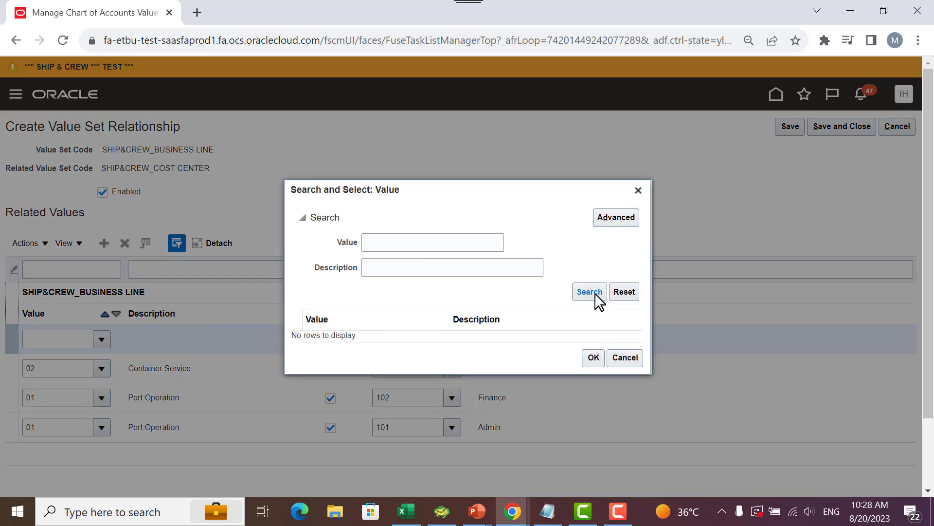
click(589, 291)
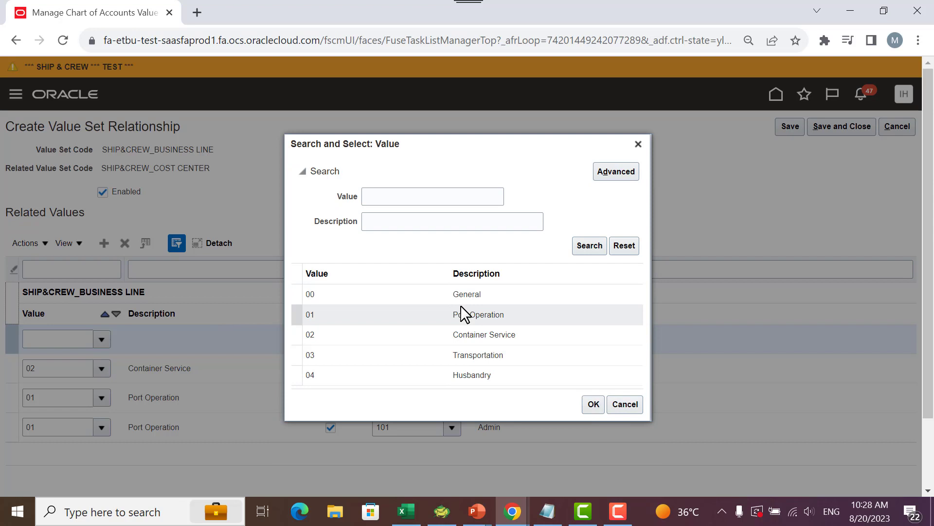
click(334, 337)
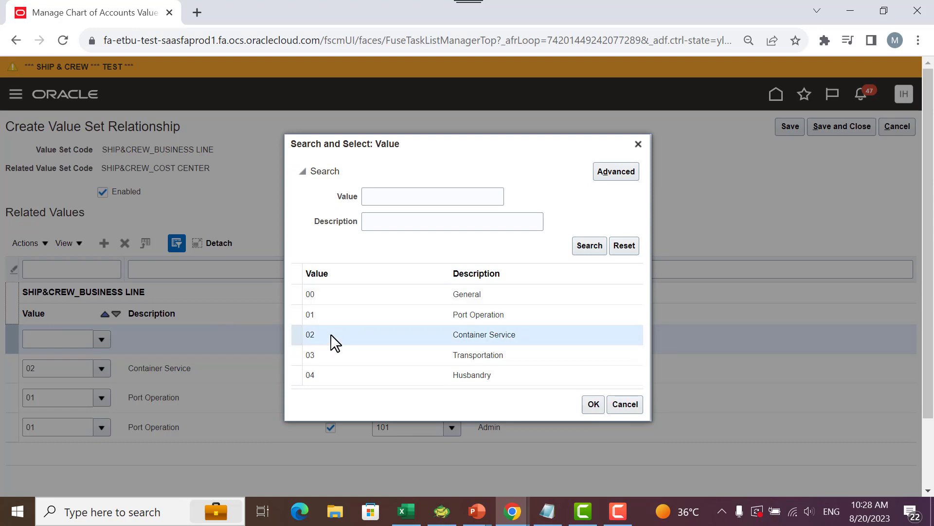
click(593, 407)
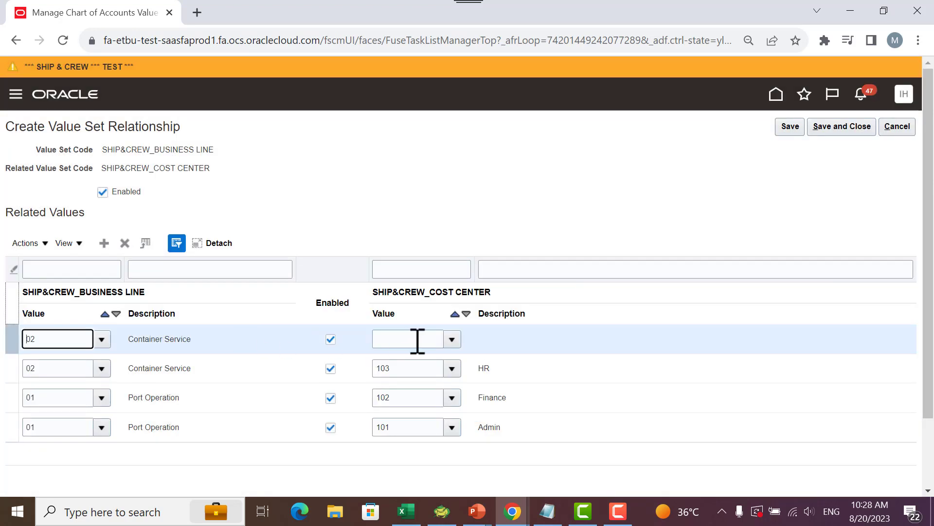
- Set the newly added Container Service row's cost center value to 104 Purchasing
click(452, 340)
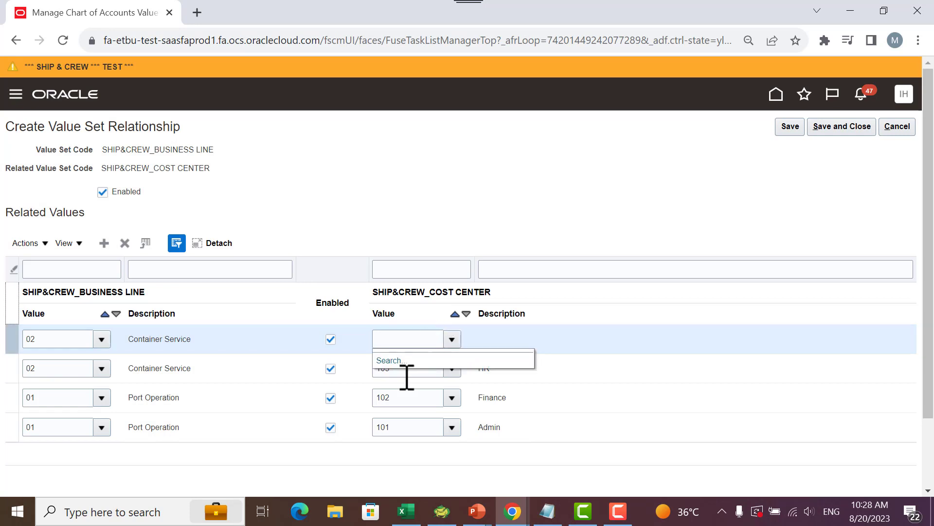
click(392, 361)
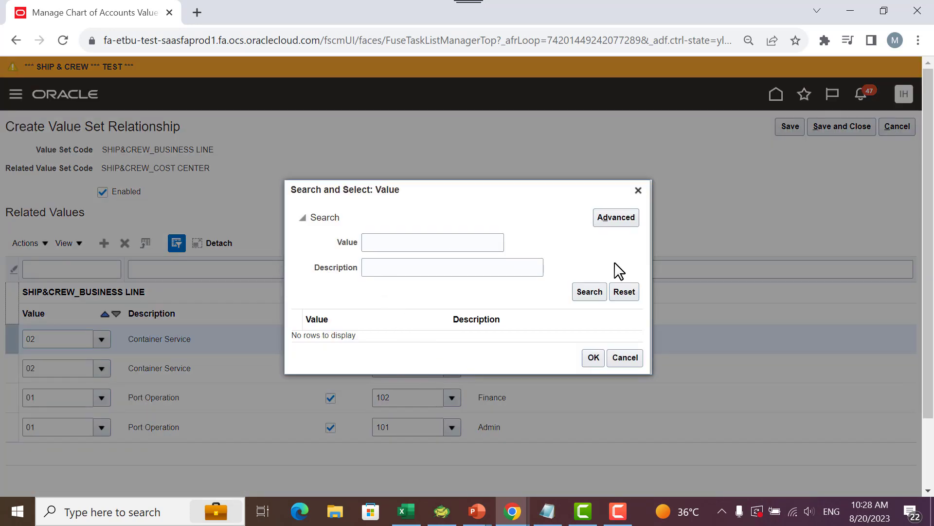
click(588, 293)
click(413, 338)
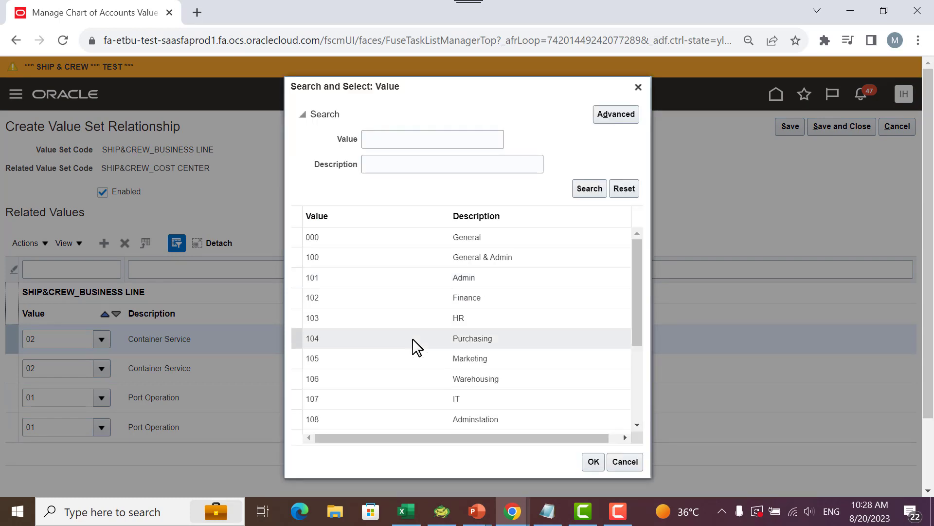
click(593, 461)
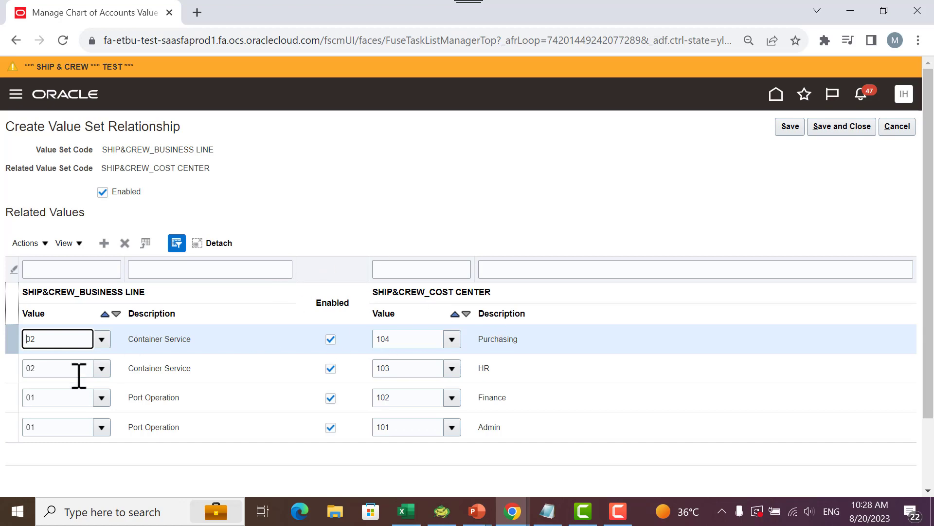
- Open a blank Notepad document and place its window above the related values rows
click(151, 511)
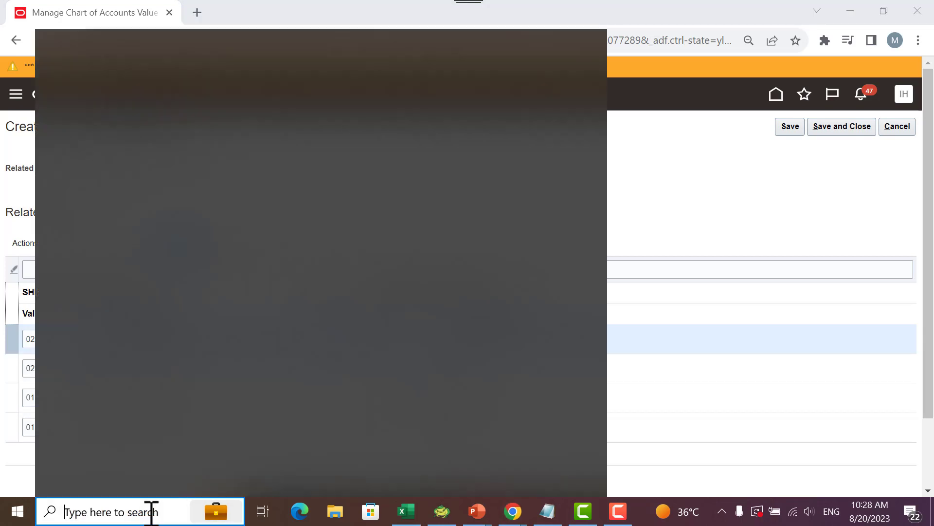
text(no)
key(Return)
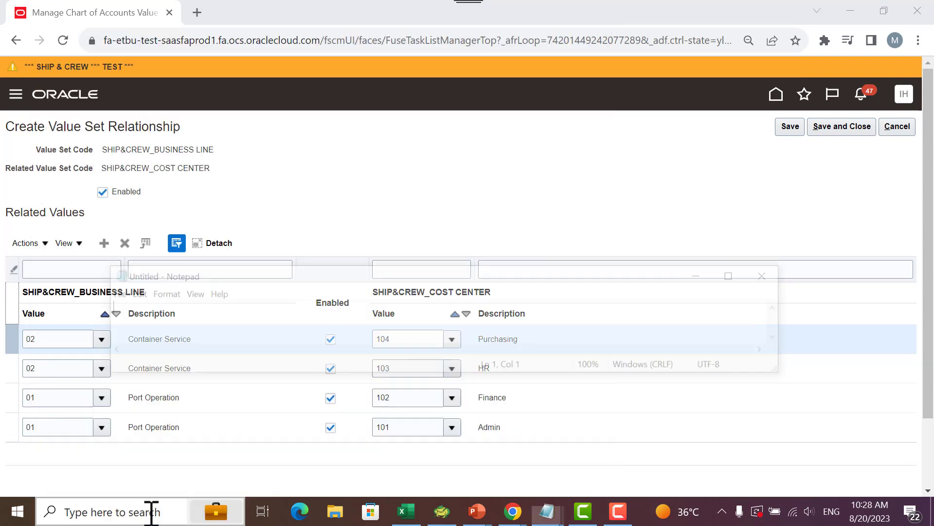
drag(347, 280, 408, 175)
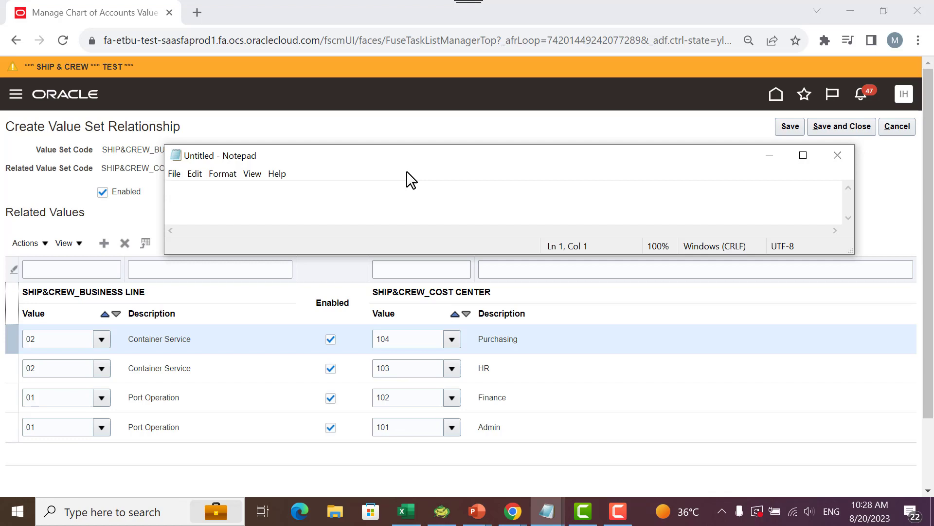
- Write a "business line" column in Notepad listing 01, 01, 02 and 02, and enlarge the window to fit all rows
text(business line)
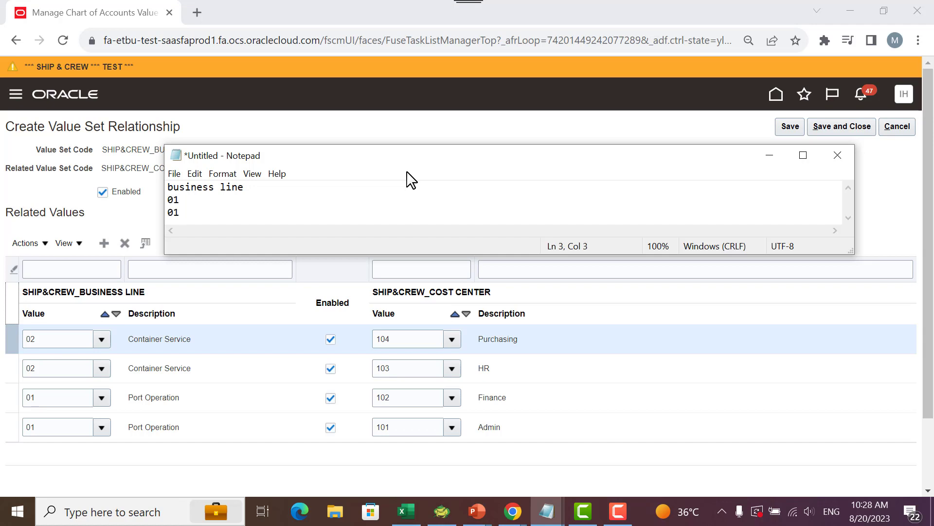
key(Return)
text(02)
key(Return)
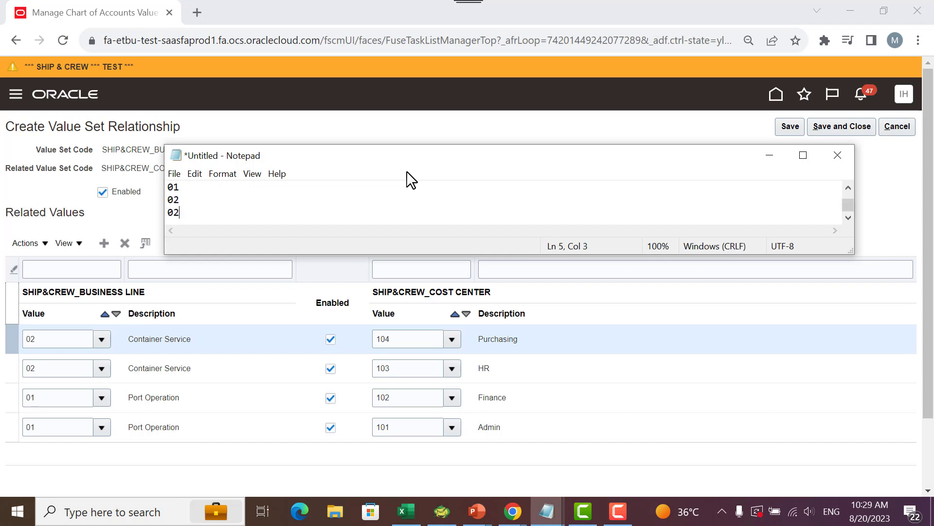
drag(851, 250, 862, 312)
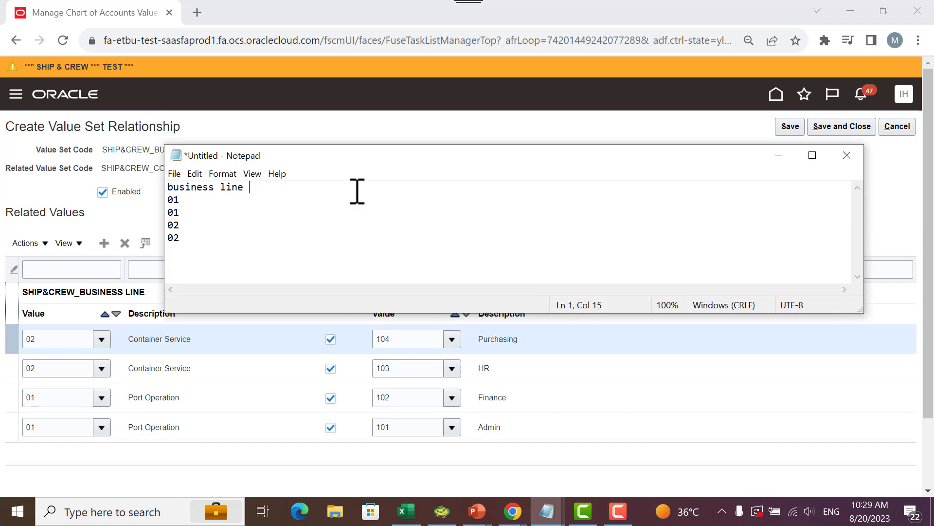
- Add a "cost center" column beside the business line column, pairing the four rows with 101, 102, 103 and 104
drag(379, 159, 330, 124)
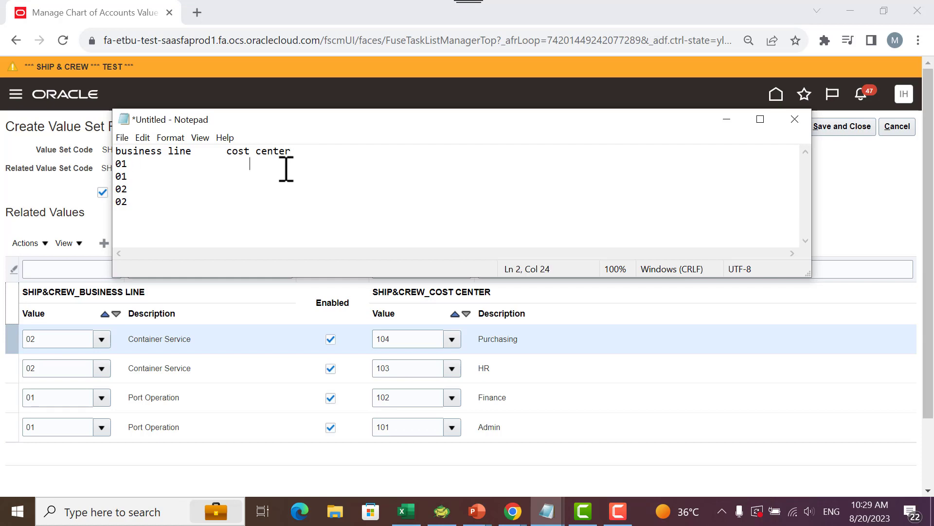
text(101)
key(Return)
key(BackSpace)
key(BackSpace)
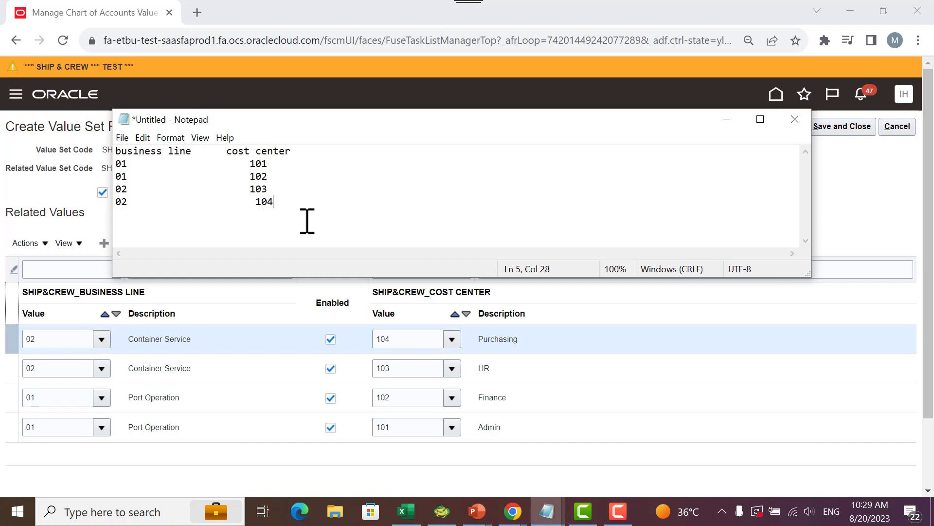
- Switch from Notepad back to the Oracle page and save and close the value set relationship
click(726, 121)
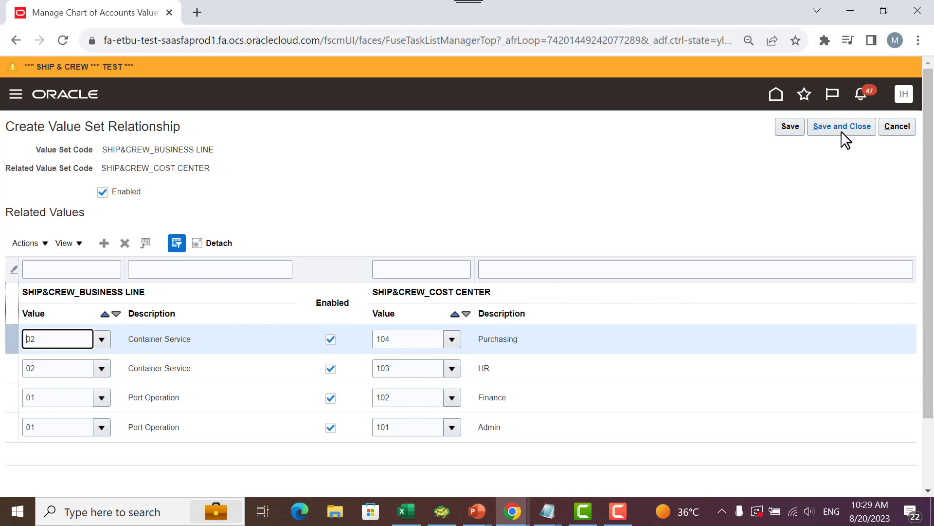
click(833, 128)
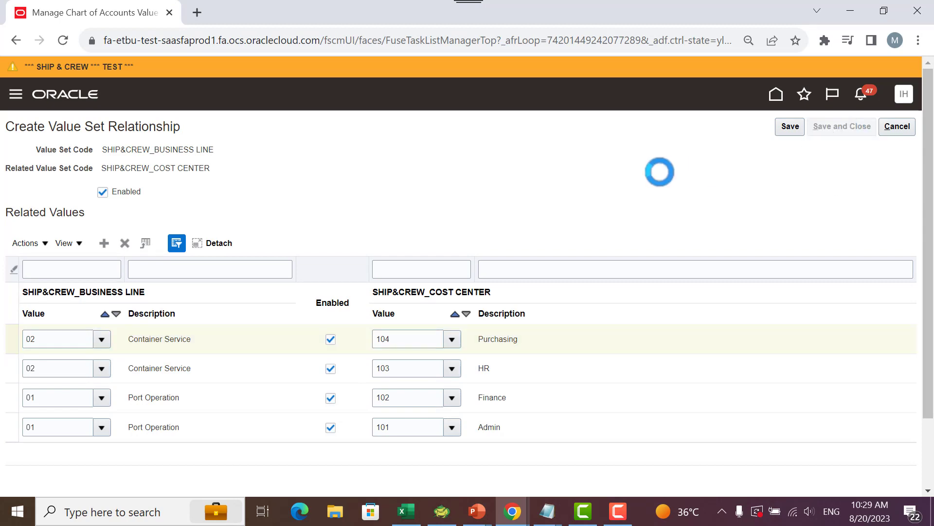
- Reopen the SHIP&CREW_COST CENTER related value set to review its value pairs, and leave without changes
scroll(473, 226, down, 5)
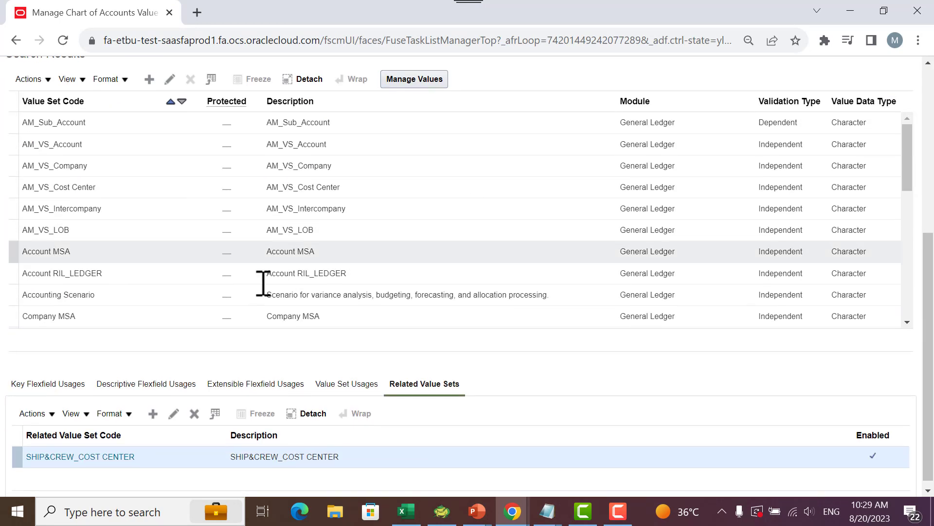
click(174, 414)
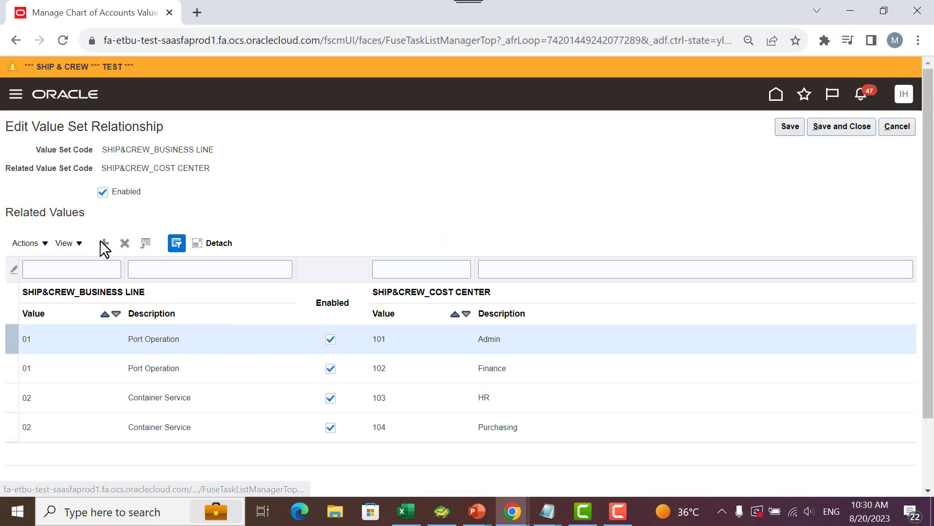
click(886, 124)
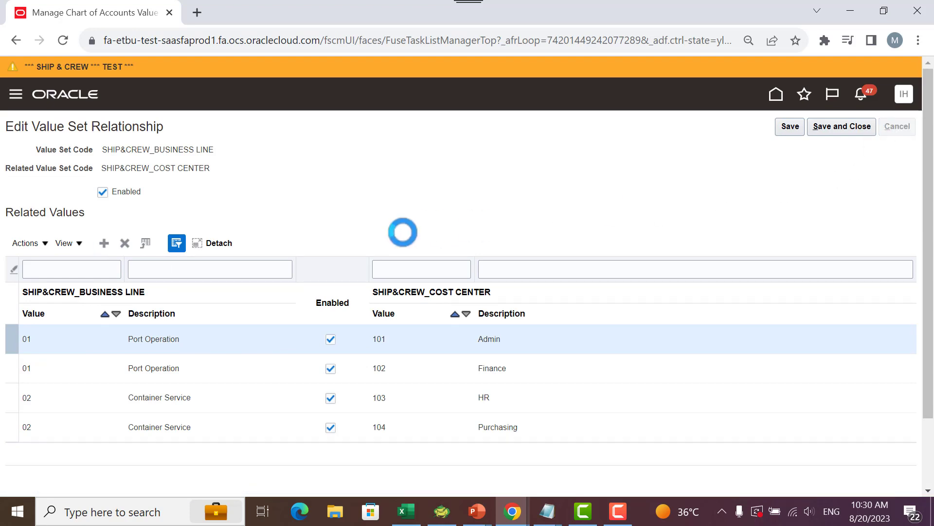
- Select the SHIP&CREW_BUSINESS LINE value set and look for the option to import related values among its available actions
scroll(464, 243, down, 4)
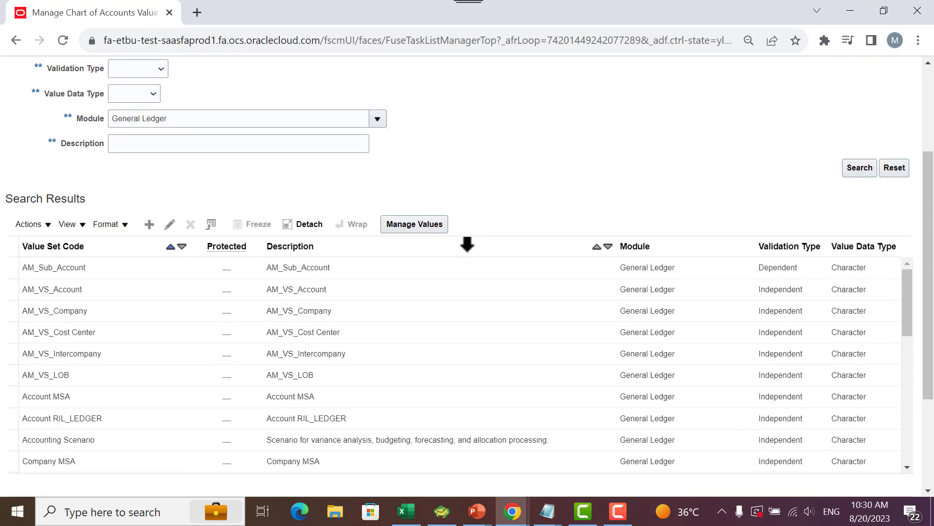
scroll(129, 295, down, 2)
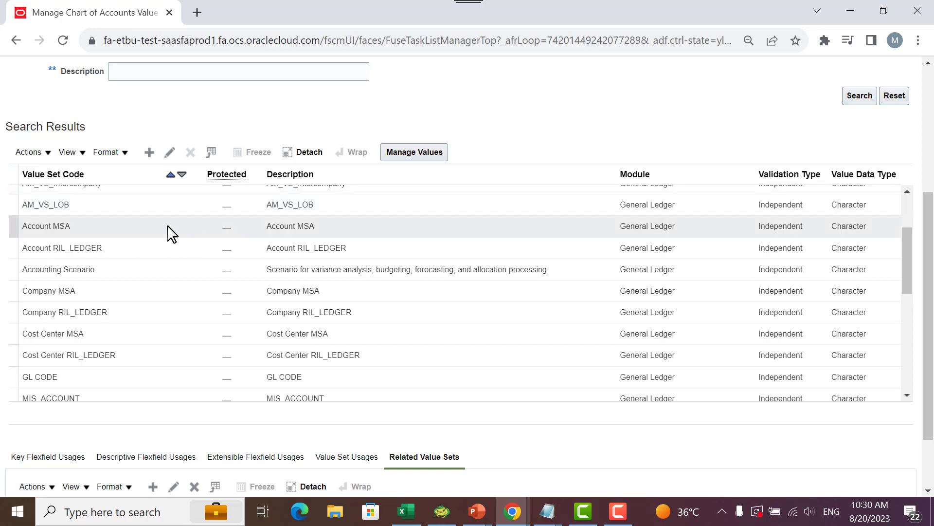
scroll(146, 311, down, 6)
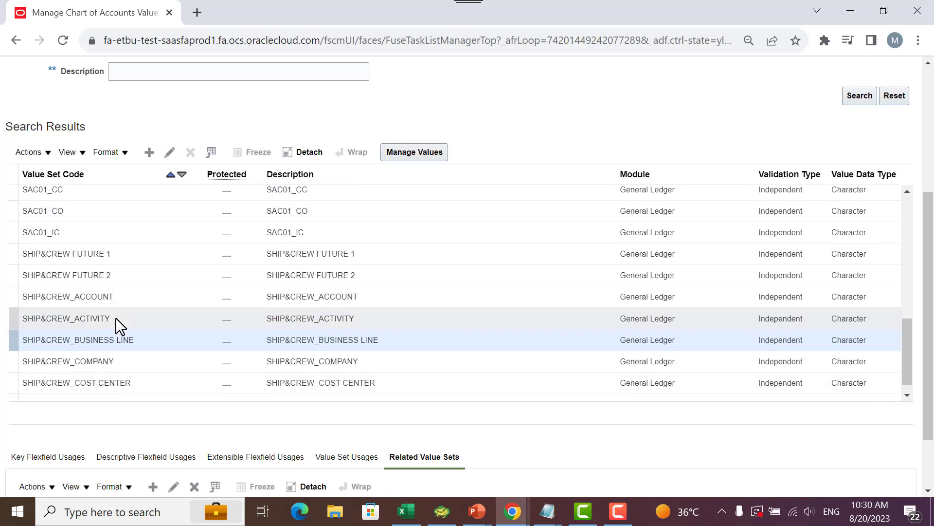
click(125, 340)
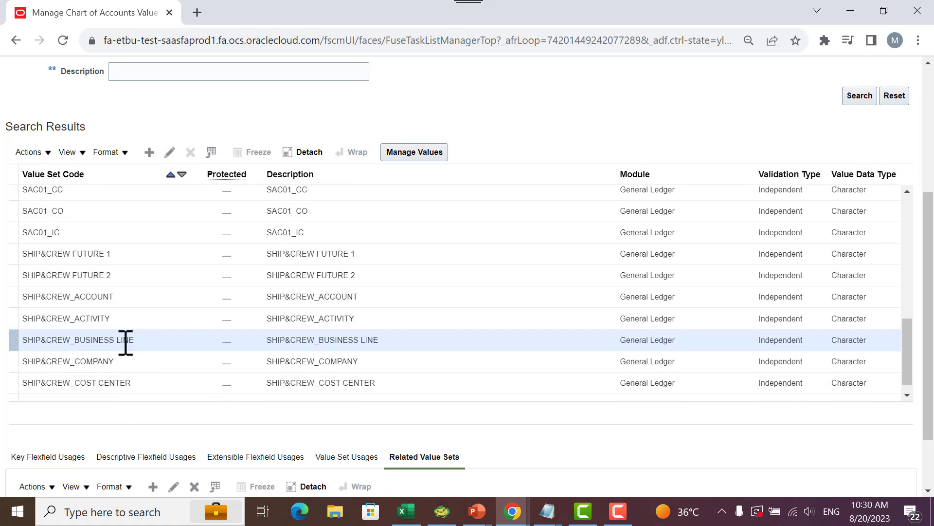
click(45, 151)
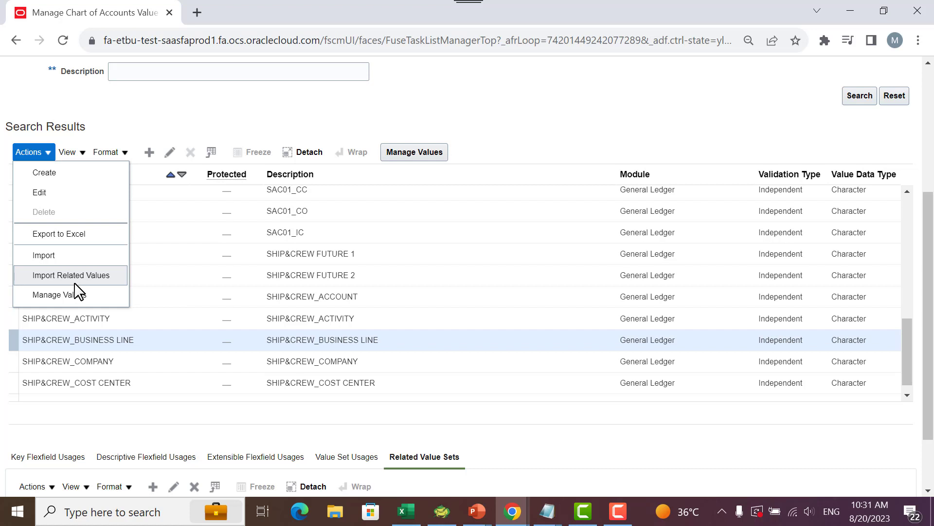
scroll(536, 190, up, 5)
click(811, 205)
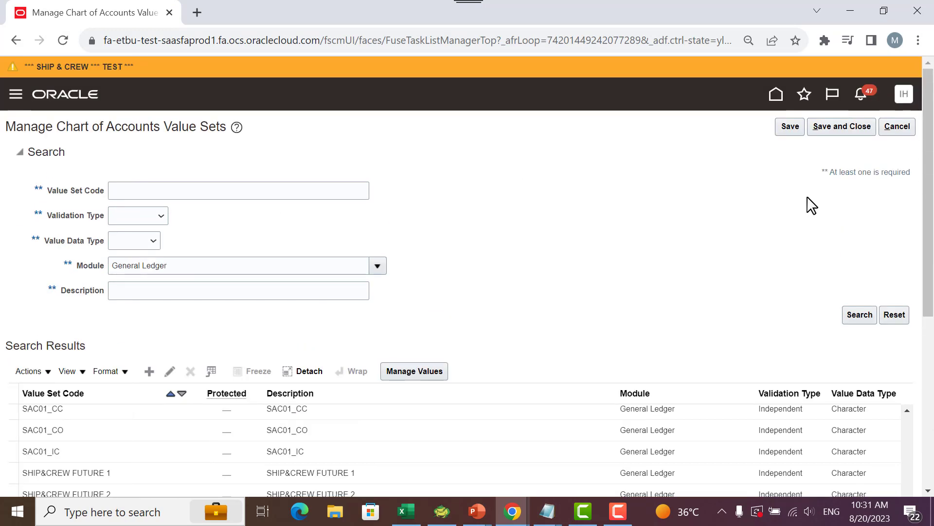
- Save and close the value sets, and search Manage Chart of Accounts Structures for the General Ledger module
click(857, 129)
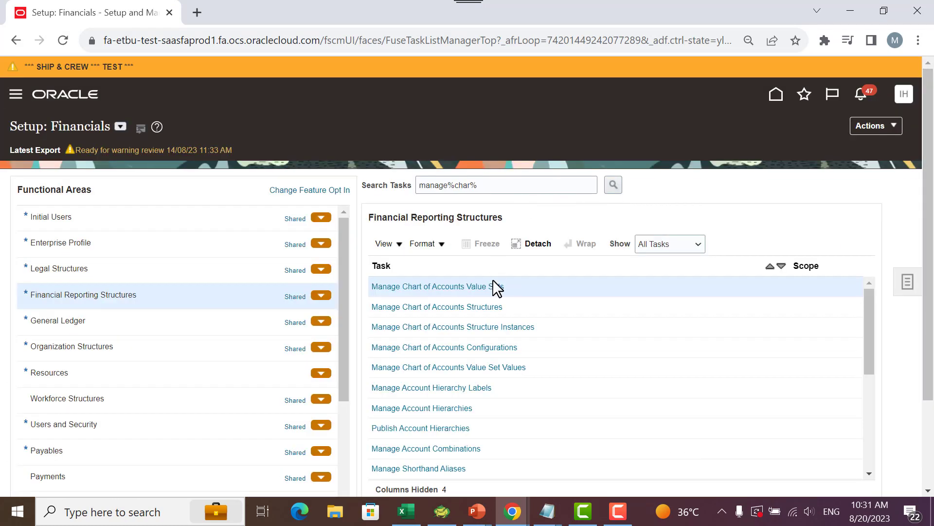
click(462, 308)
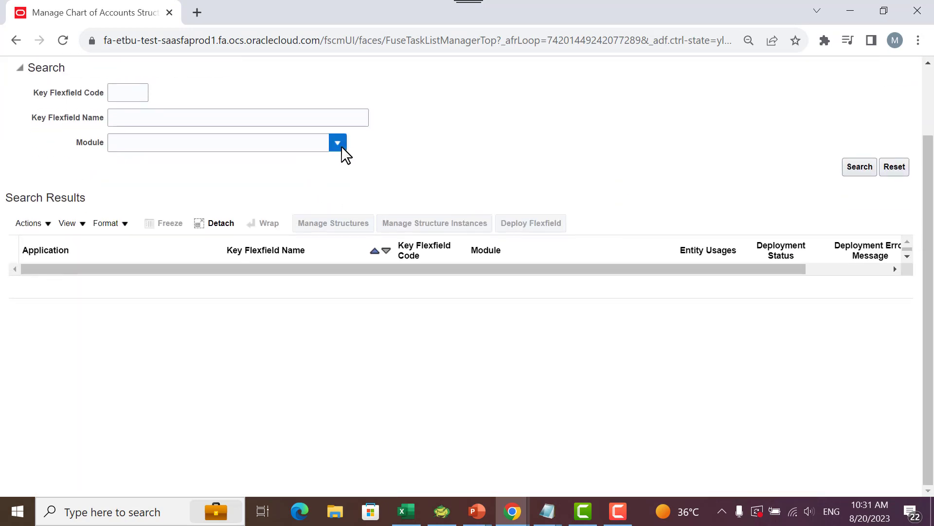
click(343, 148)
click(155, 321)
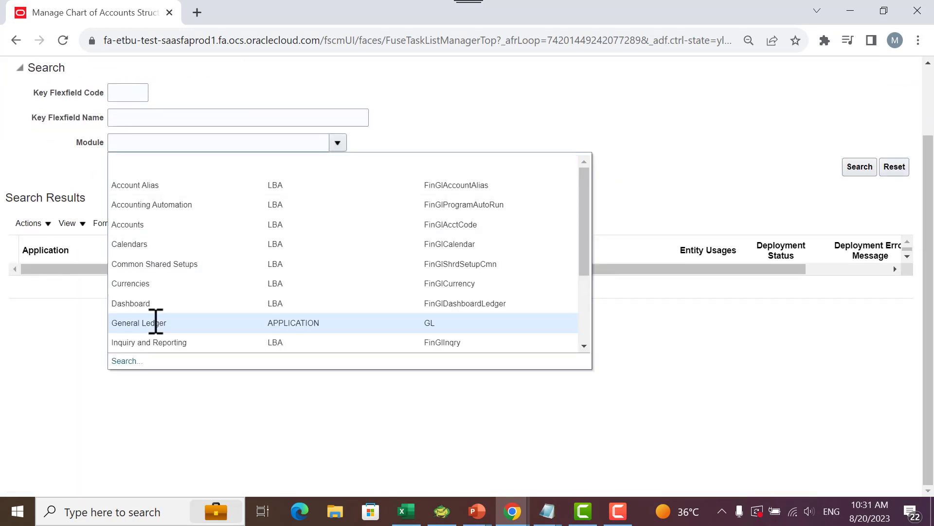
click(851, 168)
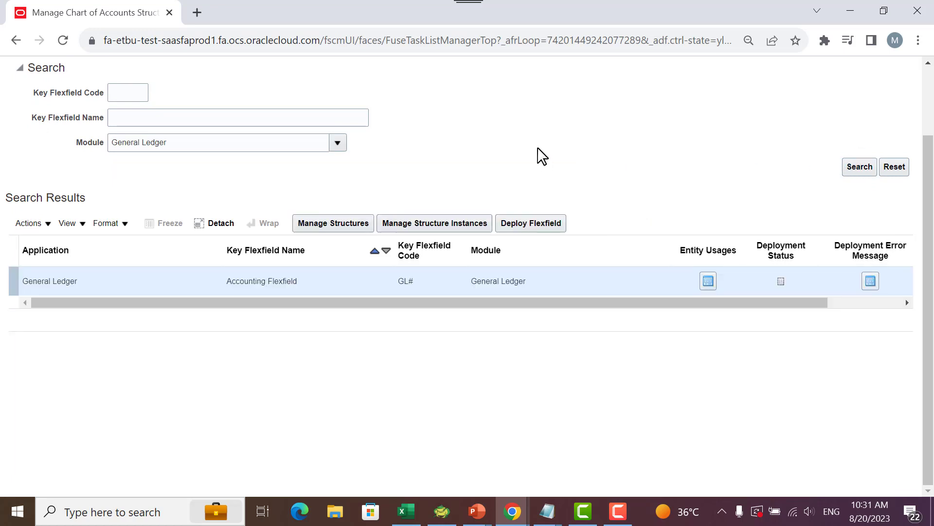
- Deploy the General Ledger Accounting Flexfield, acknowledge the deployment result and leave the chart of accounts structures page
click(514, 225)
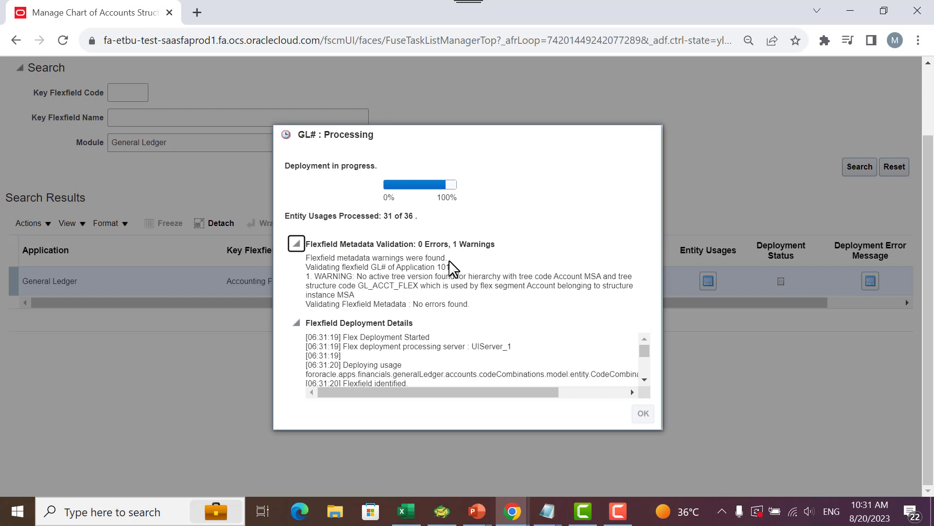
click(436, 307)
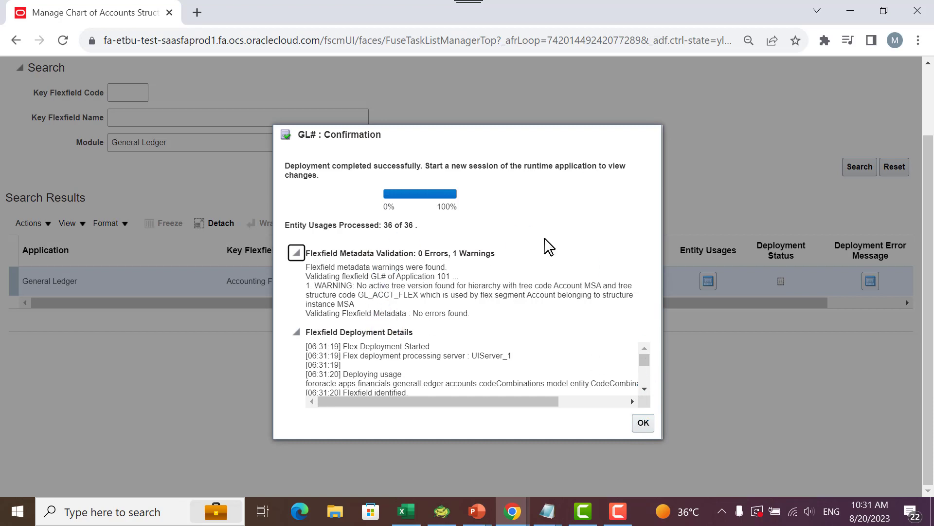
click(645, 423)
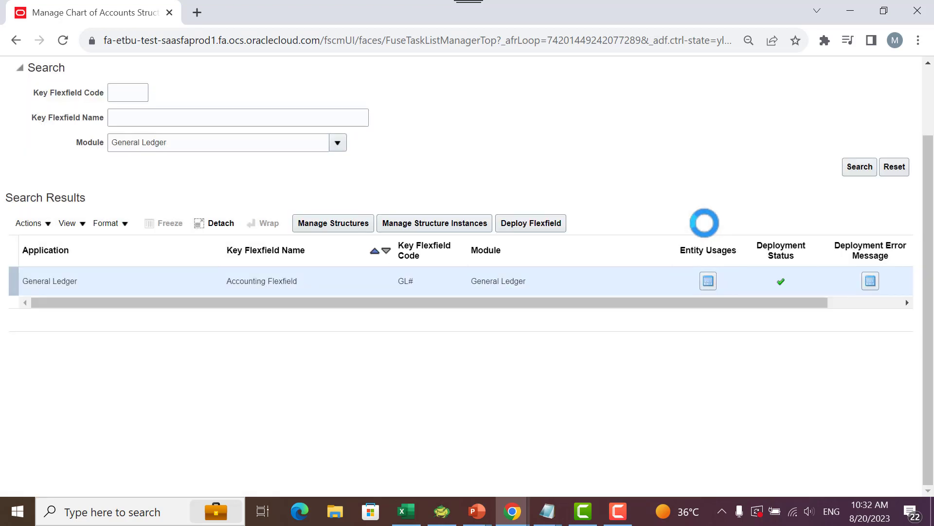
scroll(673, 160, up, 3)
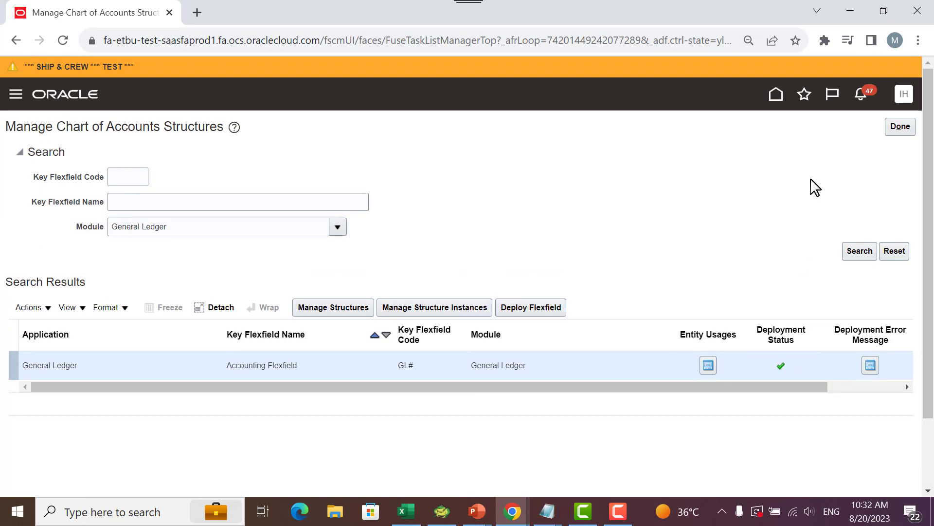
click(899, 128)
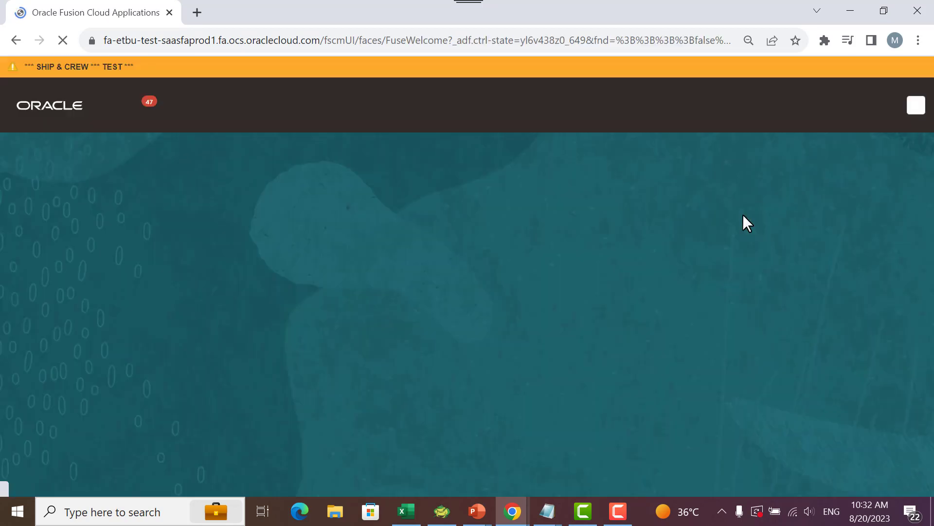
- Open the Journals work area under General Accounting and start creating a journal
click(736, 155)
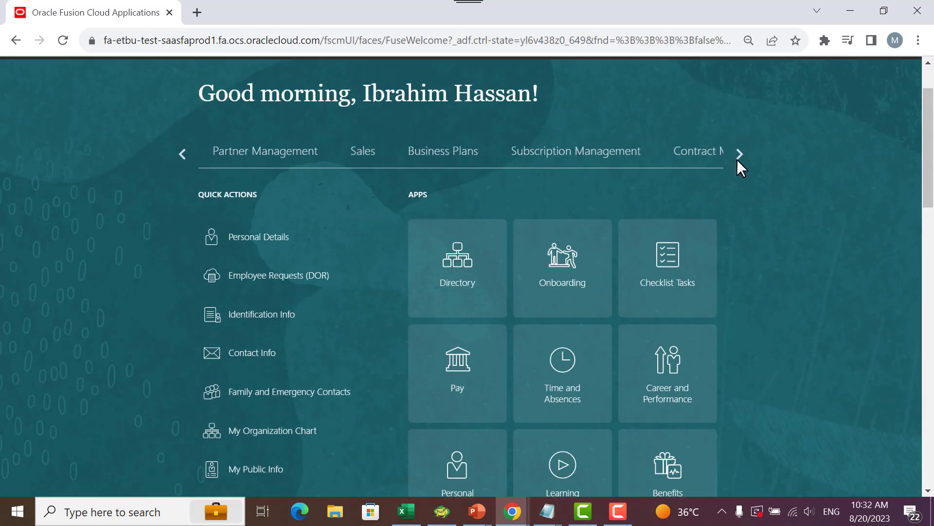
scroll(727, 162, down, 2)
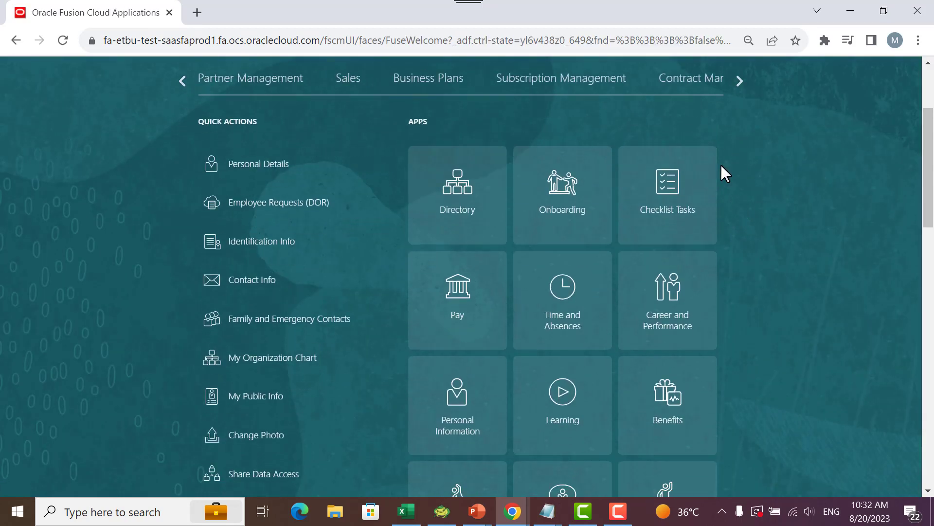
click(740, 81)
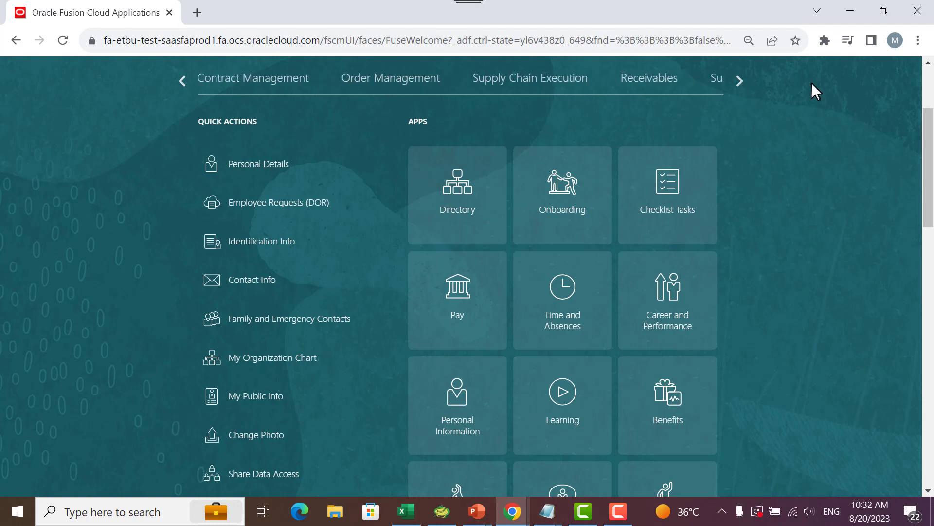
click(739, 81)
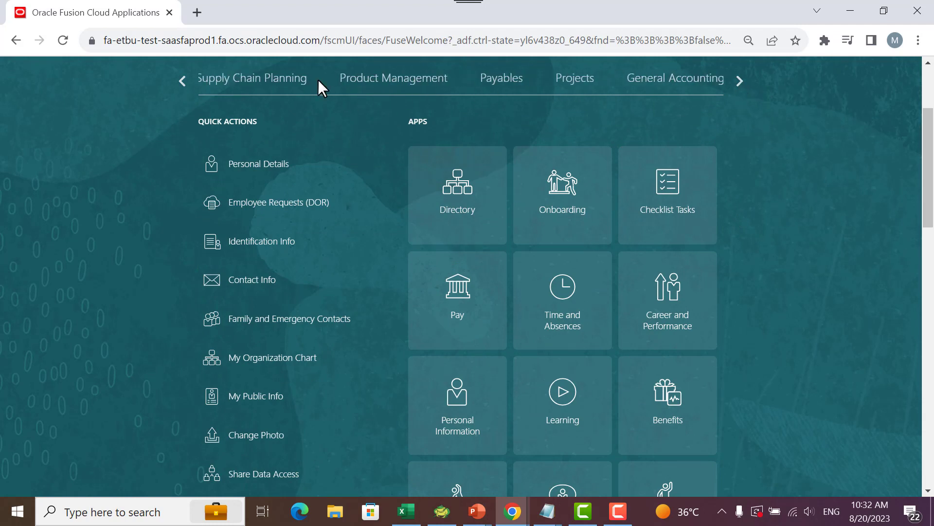
click(675, 81)
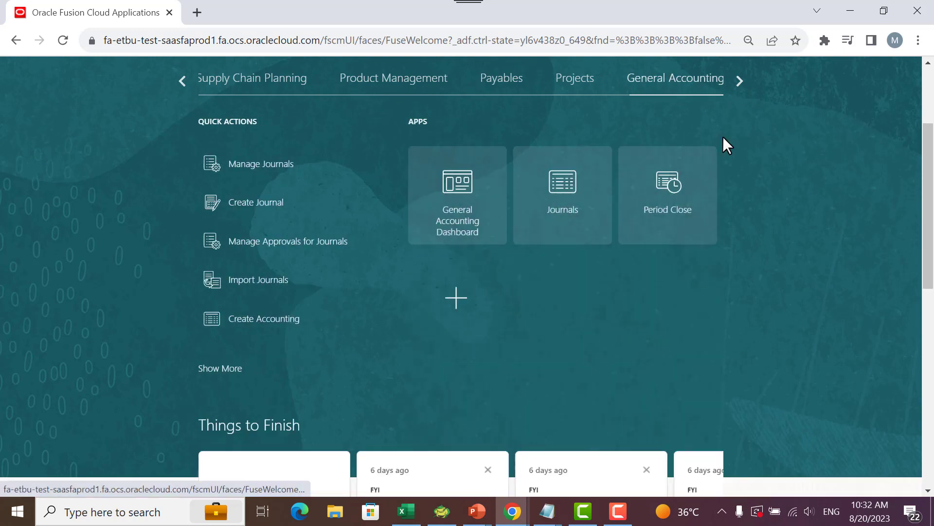
click(580, 181)
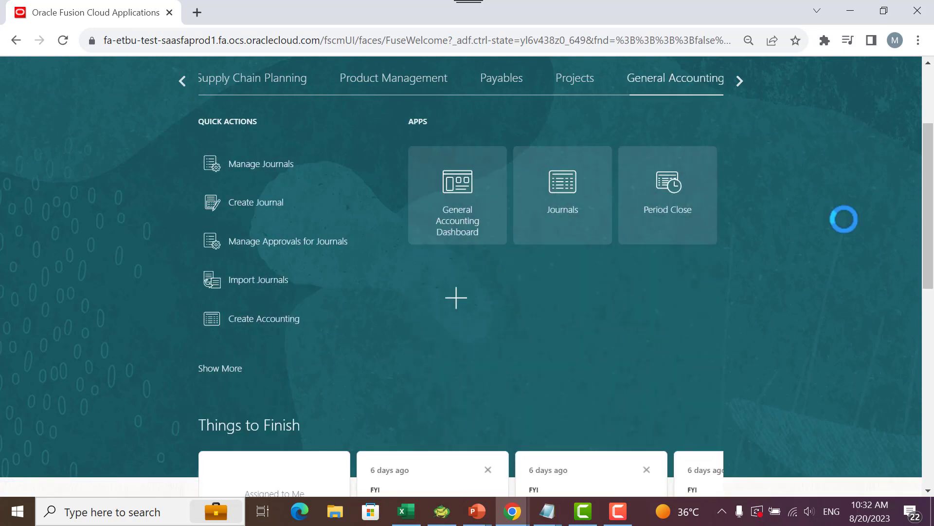
scroll(844, 219, down, 1)
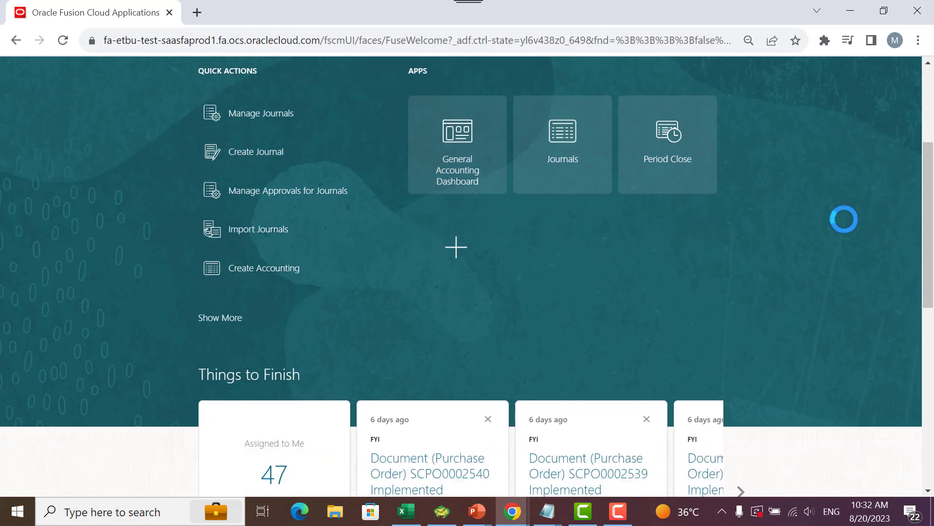
scroll(844, 219, up, 2)
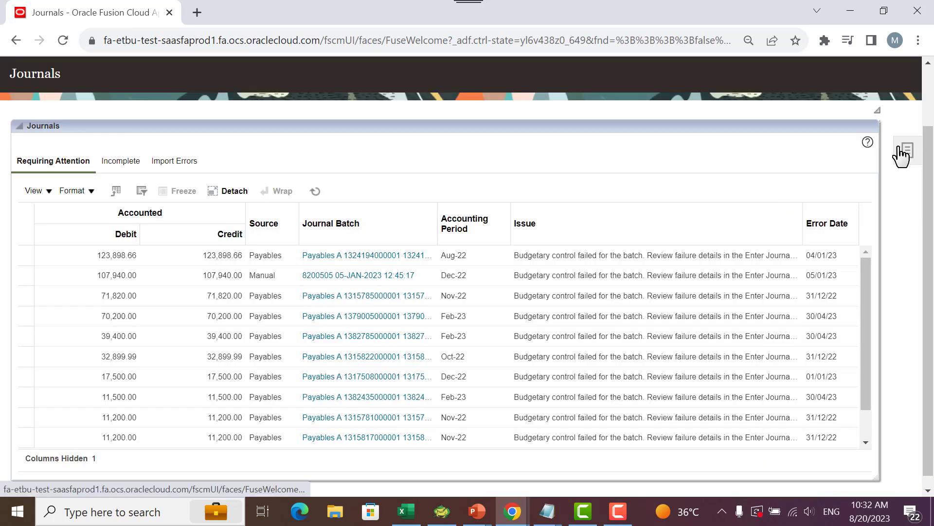
click(901, 155)
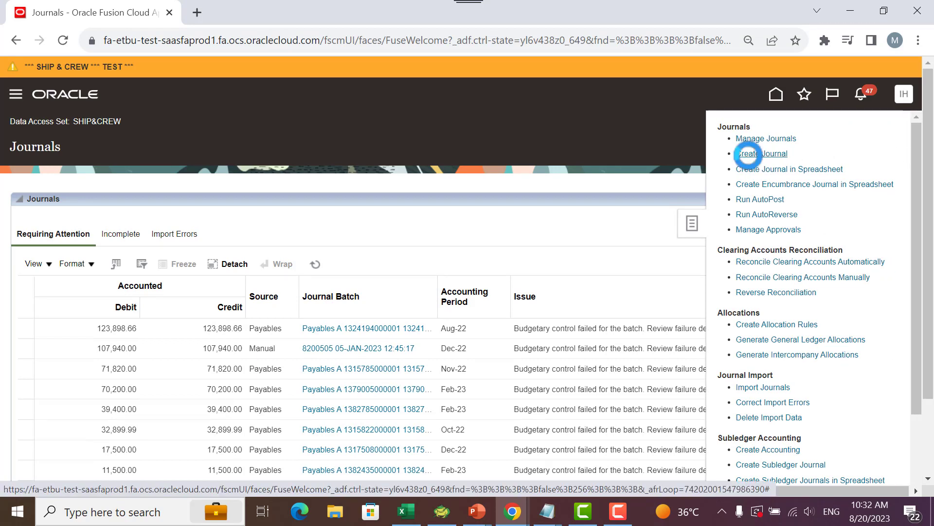
click(751, 154)
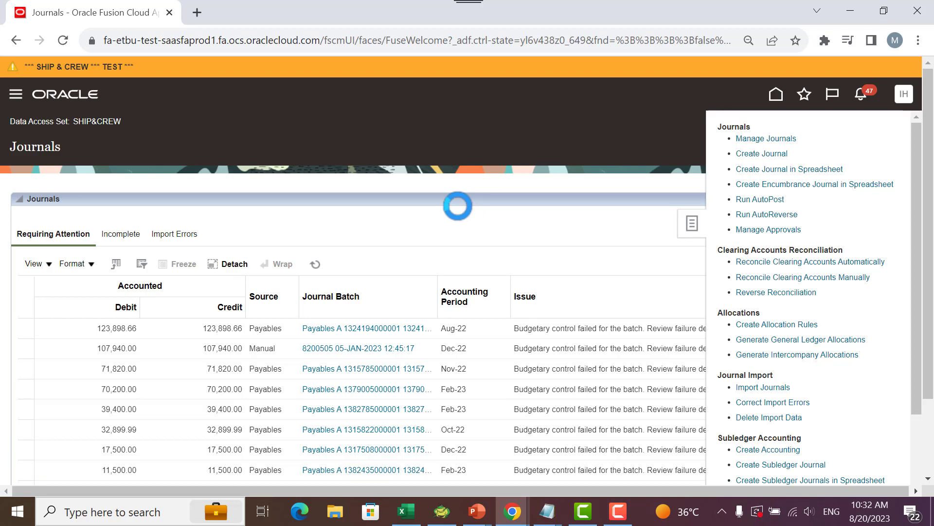
- Name the new journal batch "test related value set", leaving its description empty
click(240, 221)
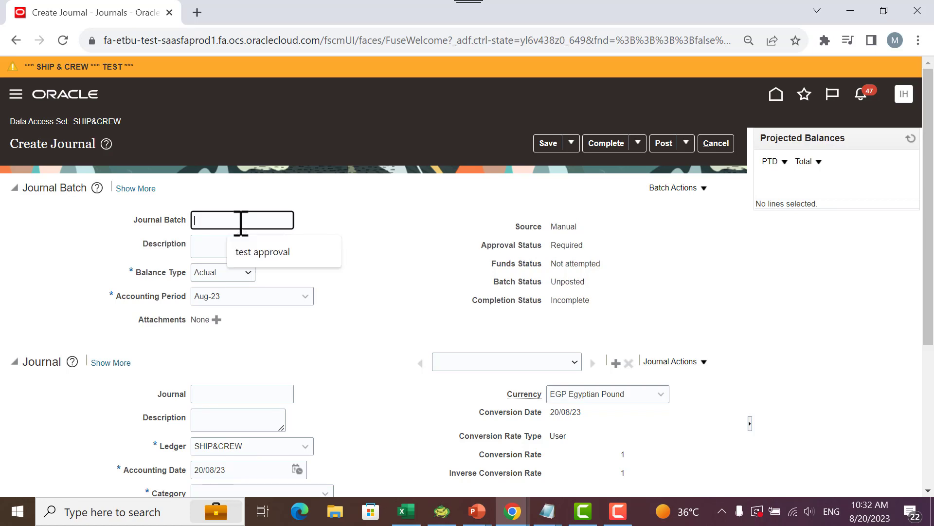
text(test related va)
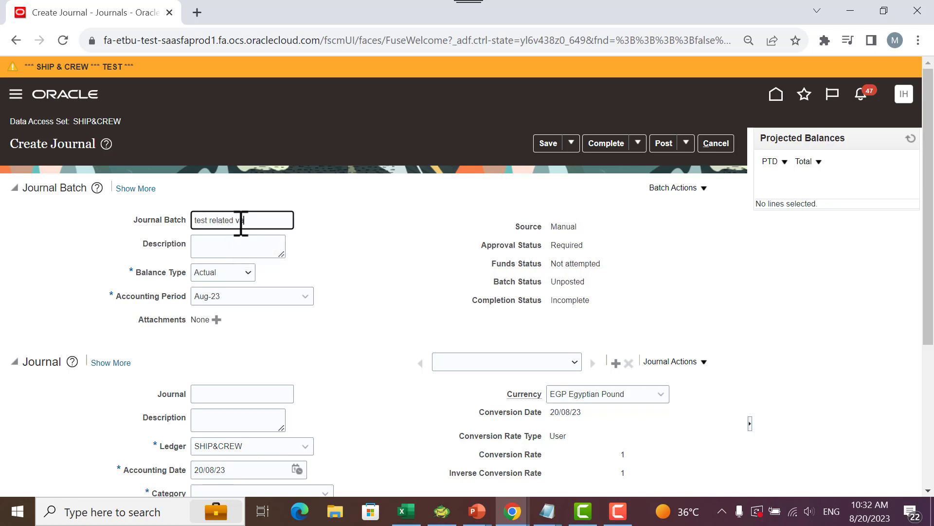
text(lue set)
key(Tab)
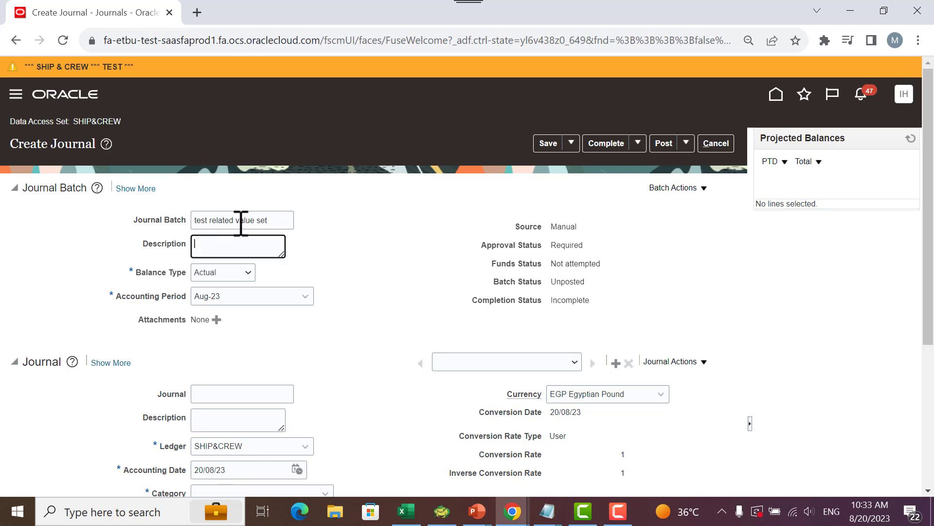
key(Tab)
key(Tab)
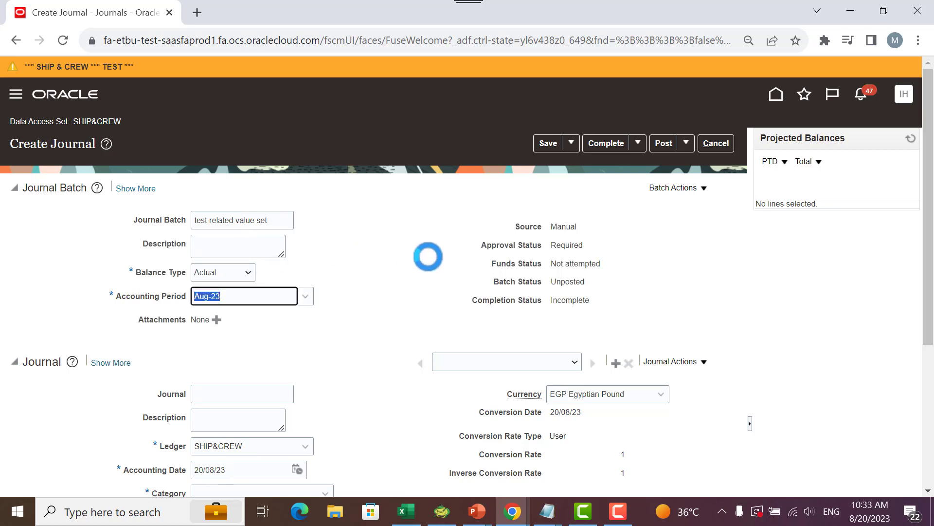
- Reuse the batch name "test related value set" as the journal's name
scroll(486, 258, down, 3)
click(258, 394)
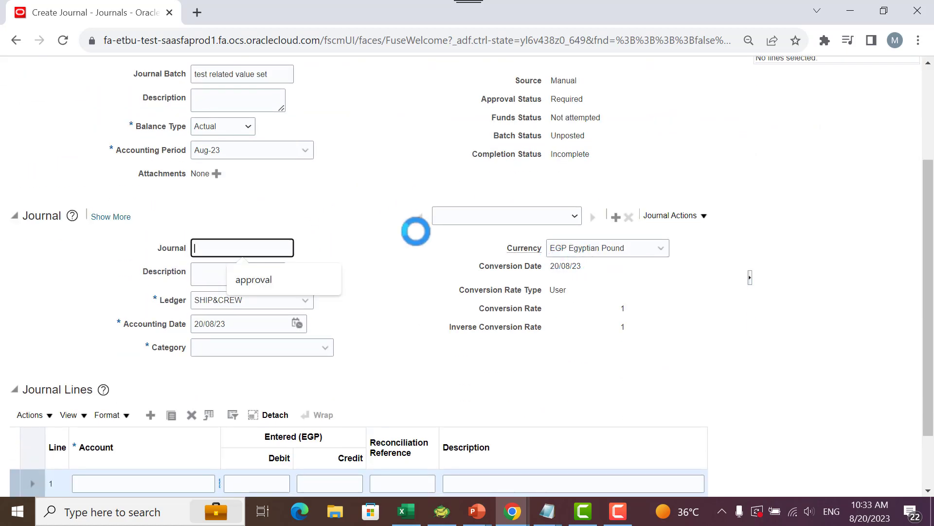
scroll(411, 228, down, 1)
scroll(360, 209, up, 2)
triple_click(266, 153)
key(ctrl+c)
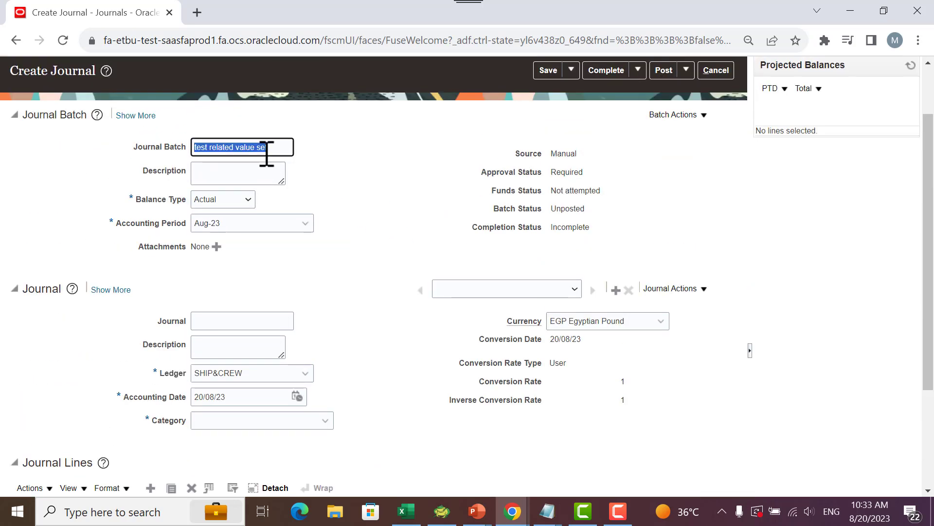
scroll(250, 249, down, 1)
click(247, 247)
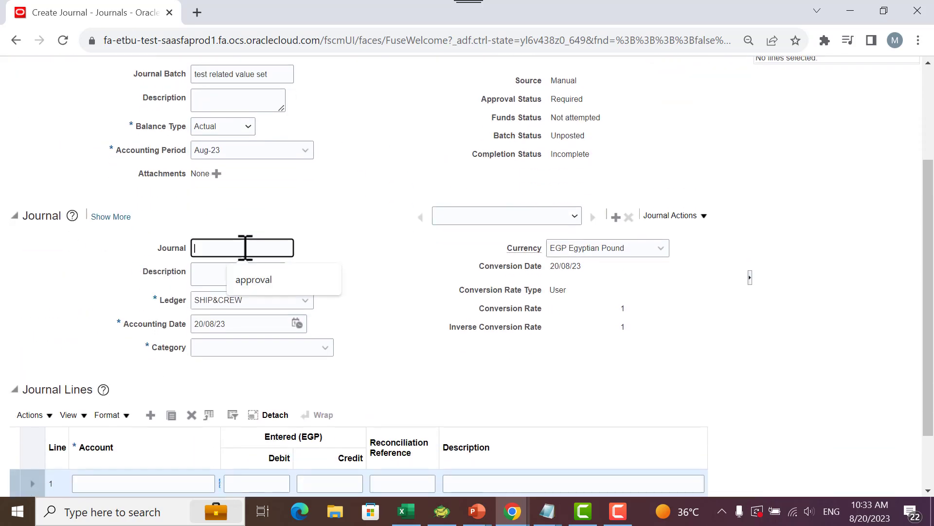
key(ctrl+v)
scroll(354, 263, down, 1)
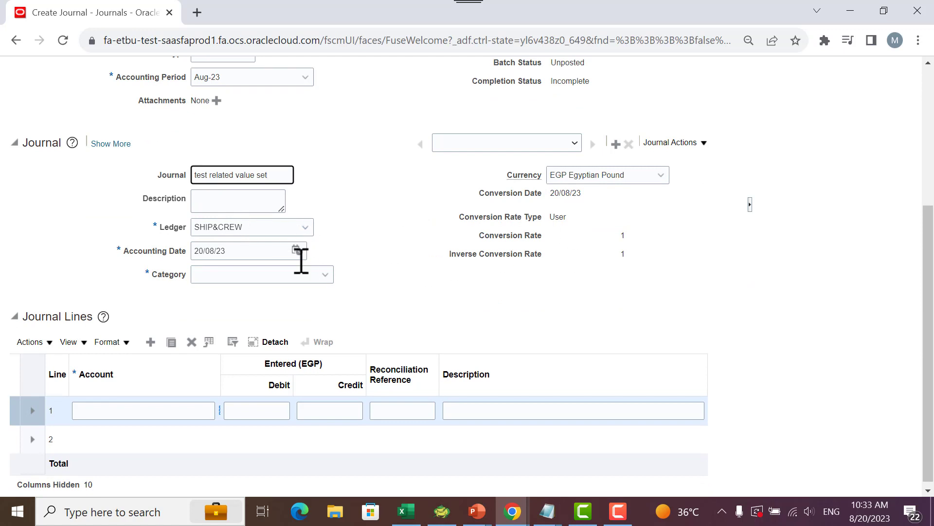
- Set the journal's category to Adjustment
scroll(207, 229, down, 1)
click(324, 269)
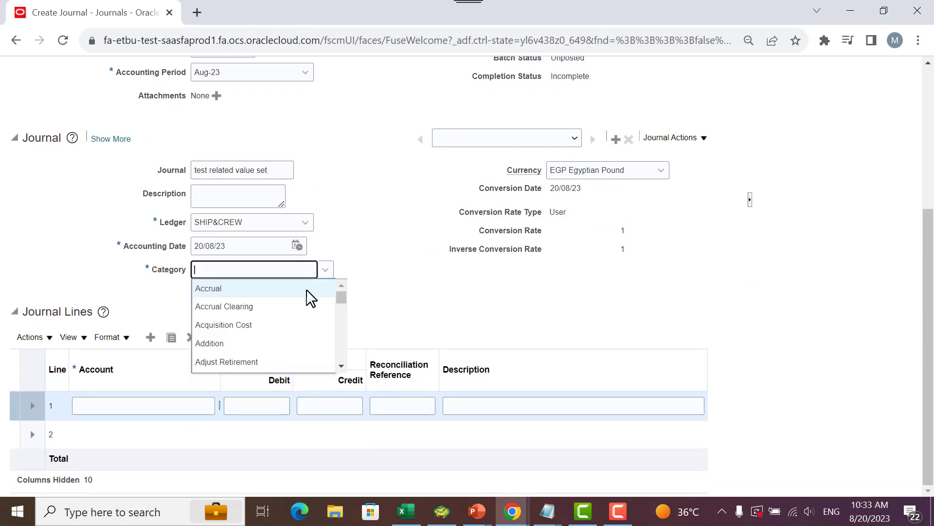
scroll(320, 318, down, 5)
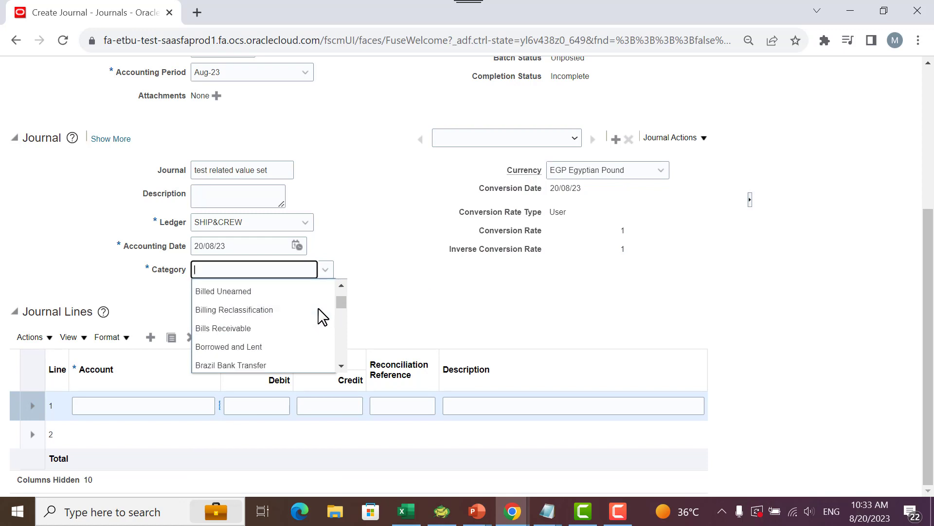
scroll(319, 317, up, 2)
scroll(319, 318, down, 4)
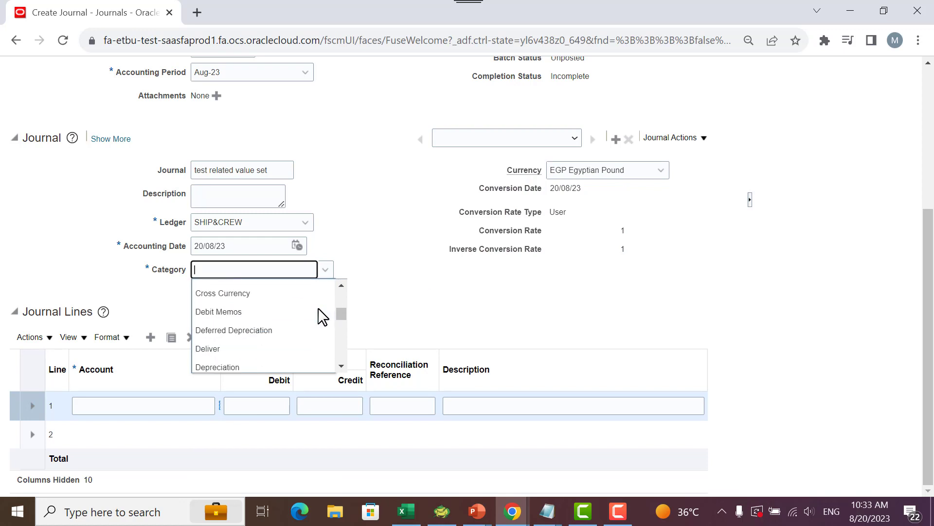
scroll(319, 317, down, 8)
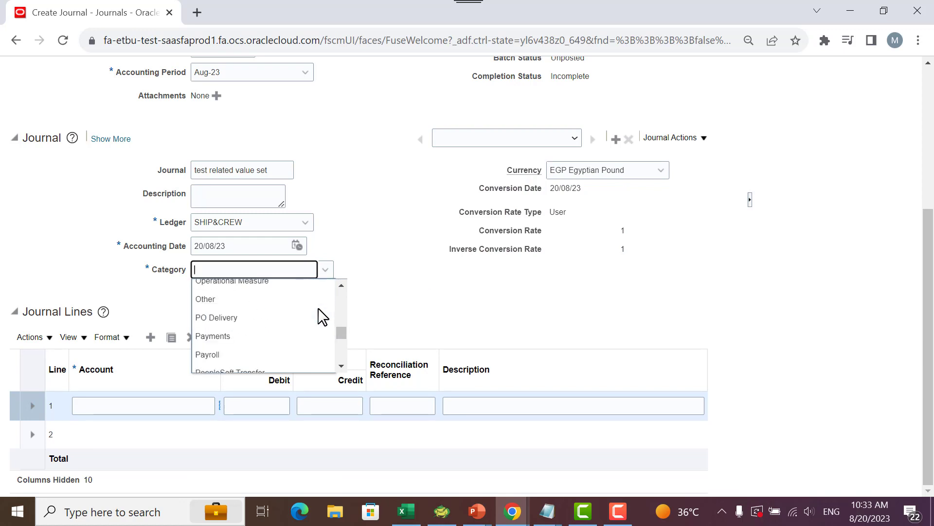
scroll(319, 317, up, 5)
scroll(319, 317, up, 10)
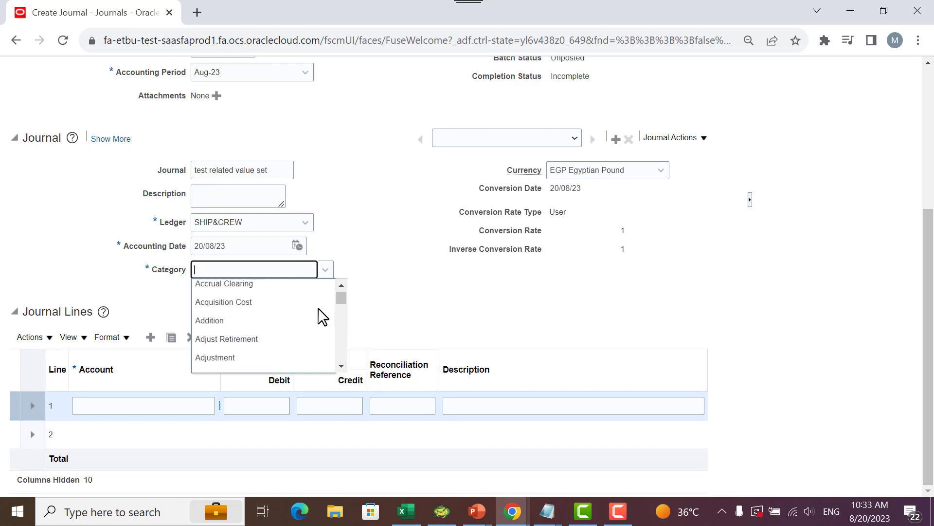
scroll(319, 317, down, 2)
click(227, 307)
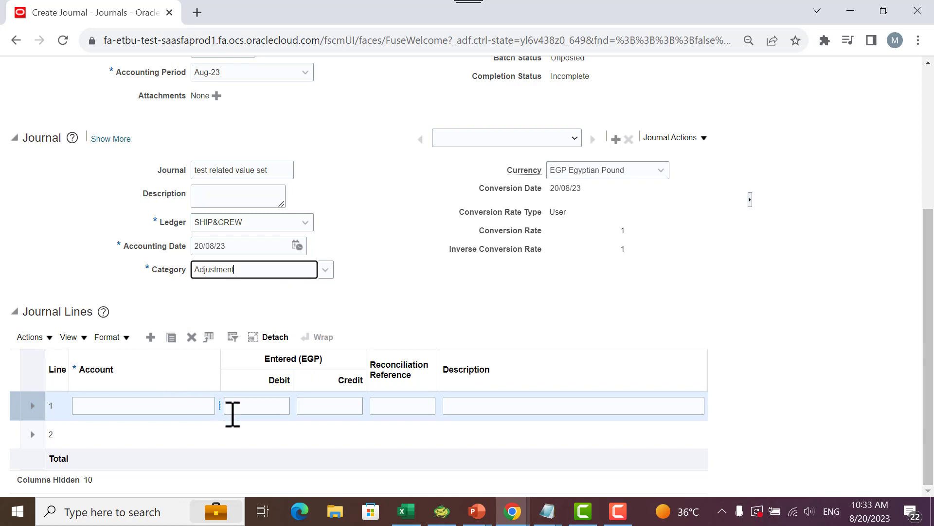
- Widen the Account column, open the account segments for journal line 1 and set Business Line to 01 Port Operation
click(161, 406)
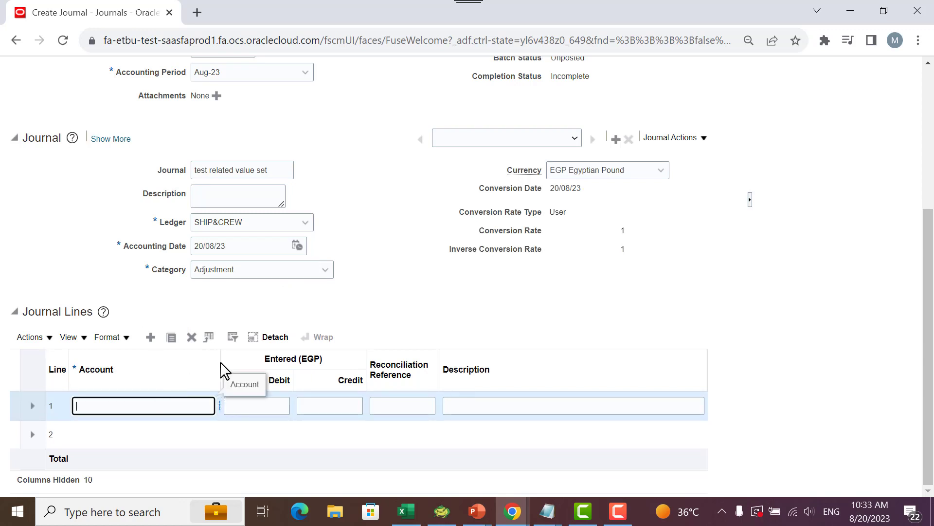
drag(221, 369, 310, 375)
click(224, 405)
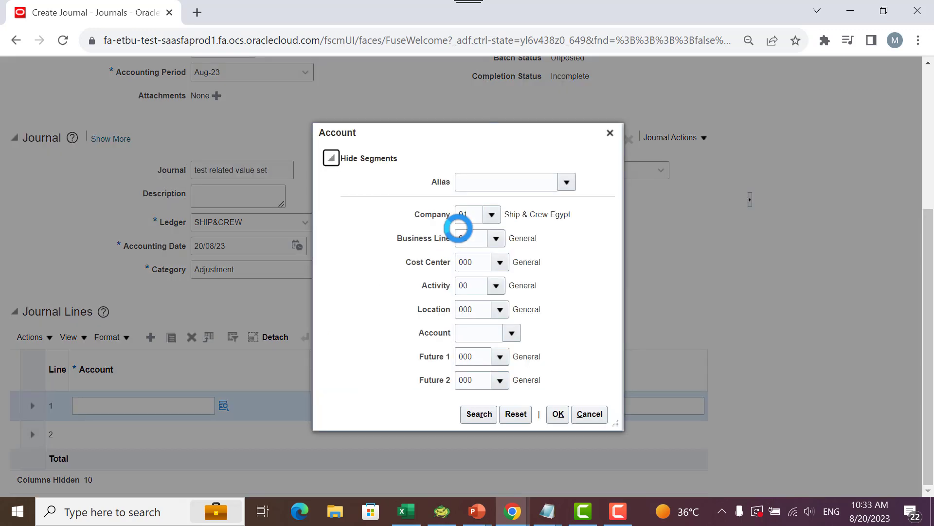
click(492, 236)
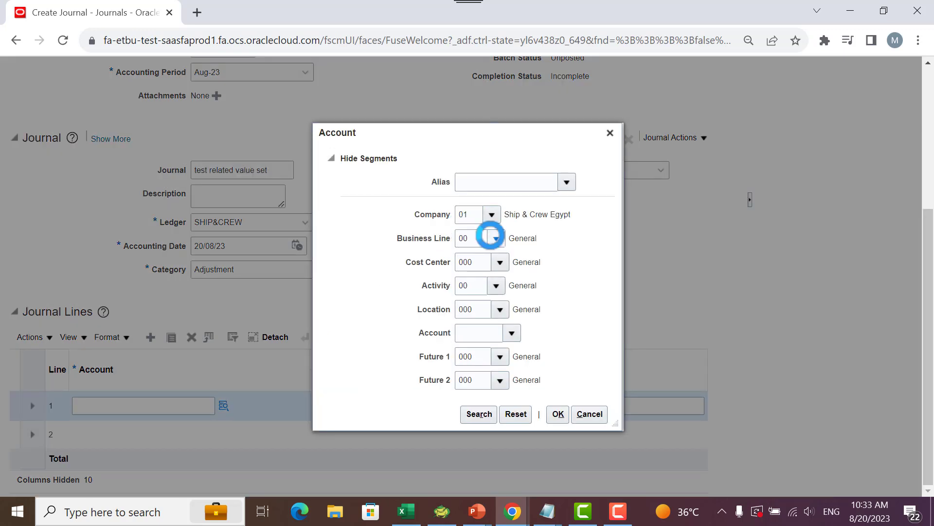
click(519, 279)
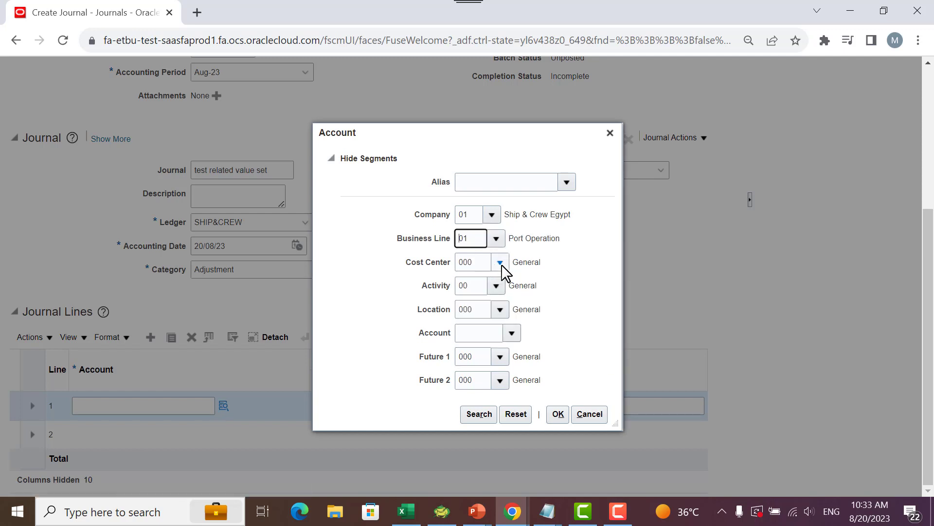
- Switch to Notepad to review the planned business line and cost center pairs, and return to the journal's account segments
click(546, 511)
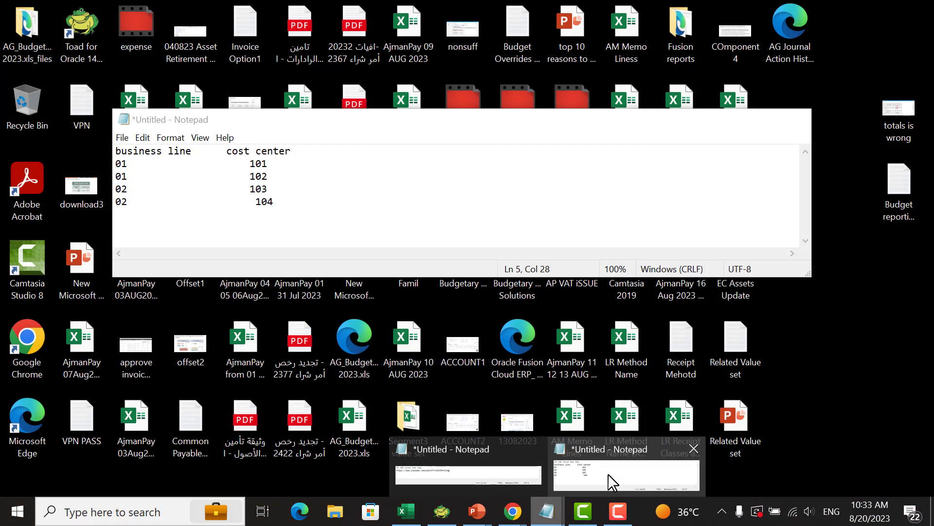
click(608, 474)
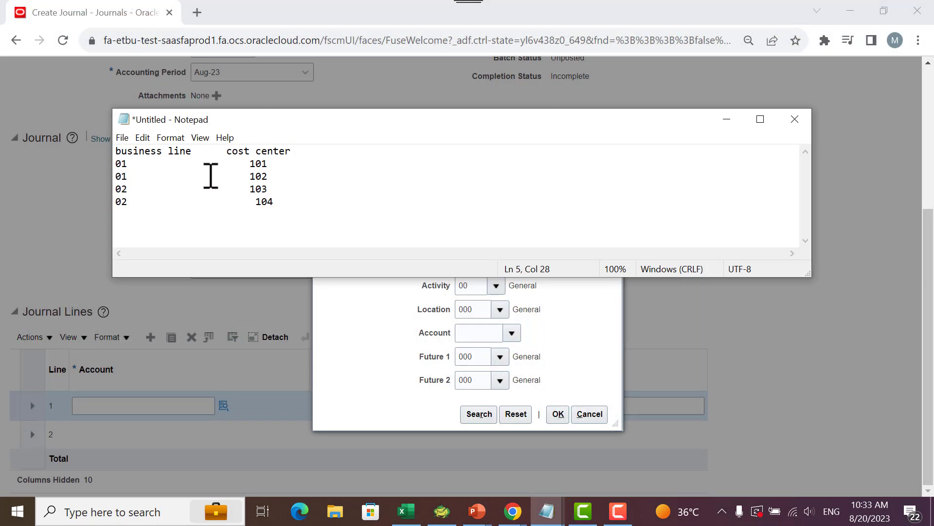
click(727, 119)
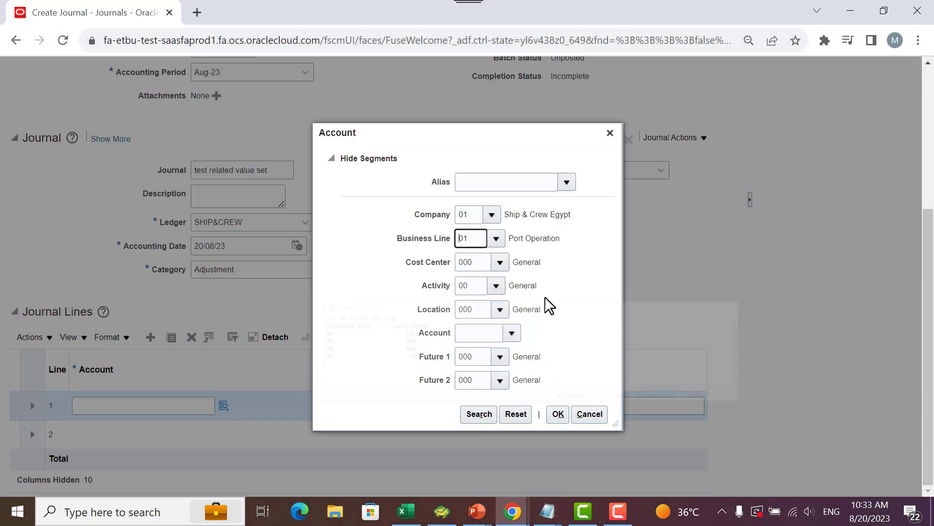
- Choose cost center 103 HR and account 111201 Cars for line 1, and try to confirm the account combination
click(498, 262)
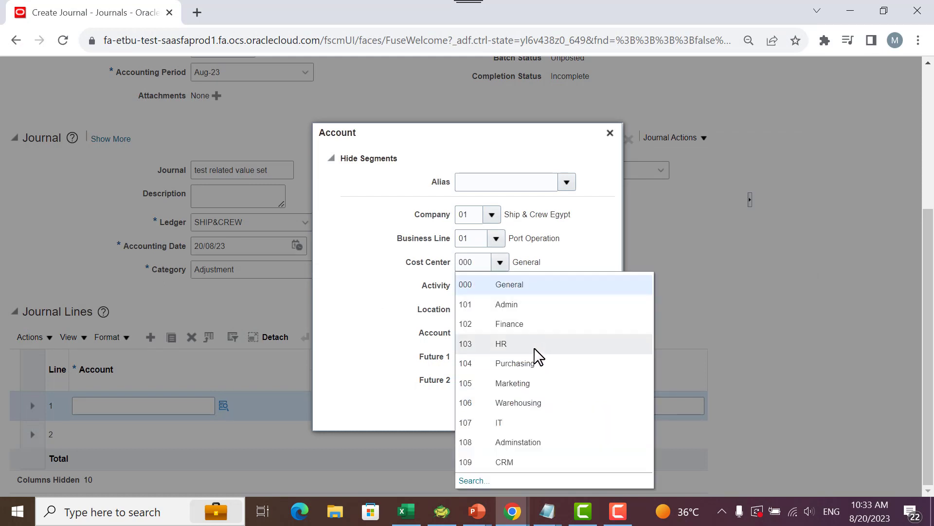
key(Escape)
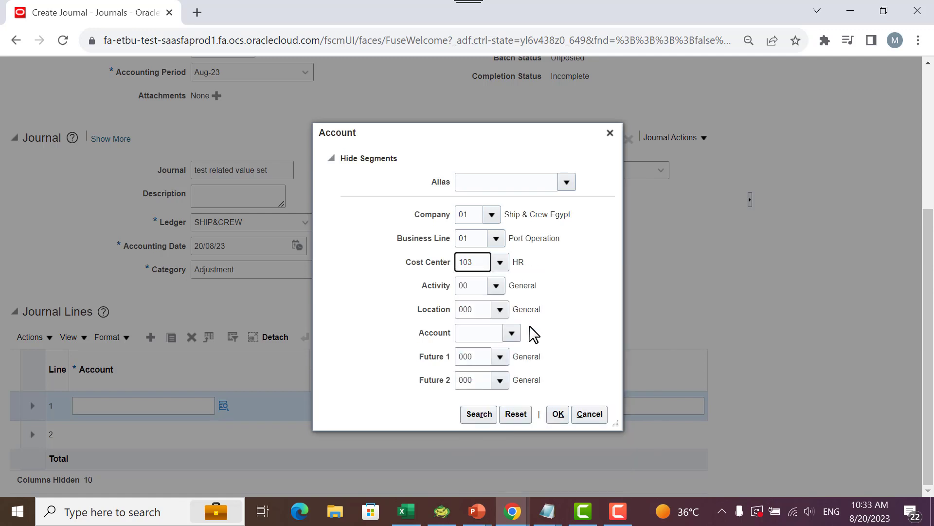
click(512, 334)
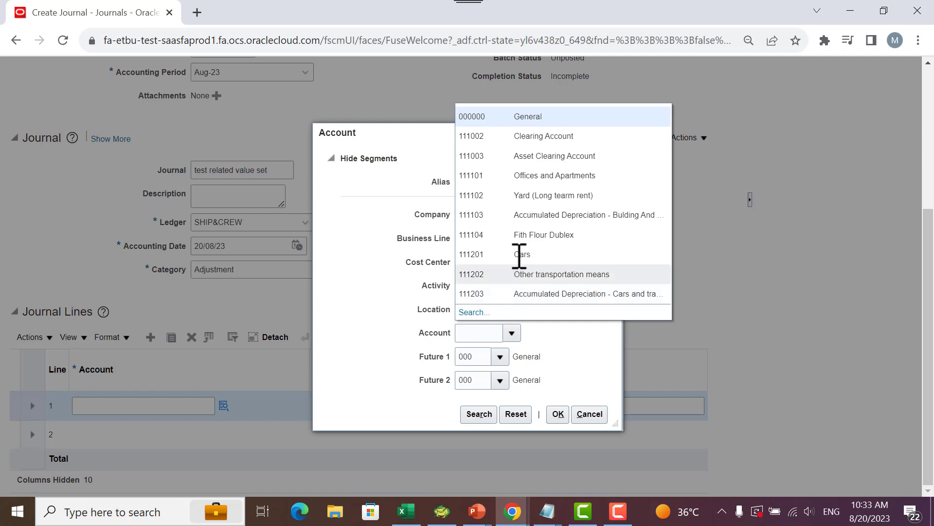
click(520, 269)
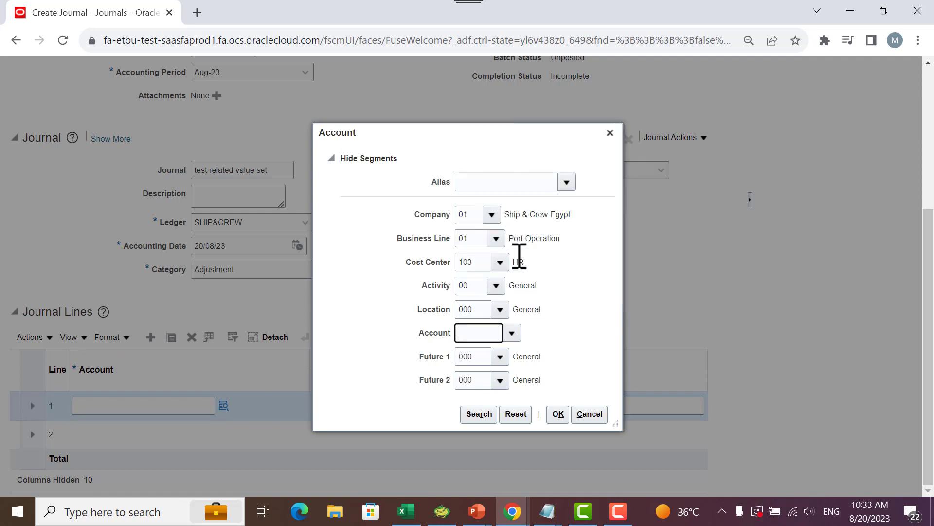
click(556, 414)
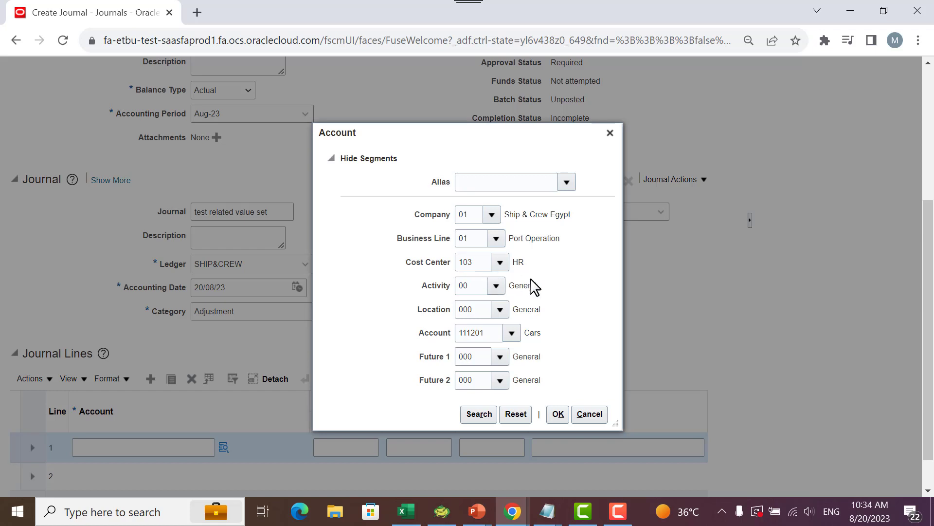
click(558, 413)
- Change line 1's cost center to 101 Admin and confirm the account combination
click(502, 260)
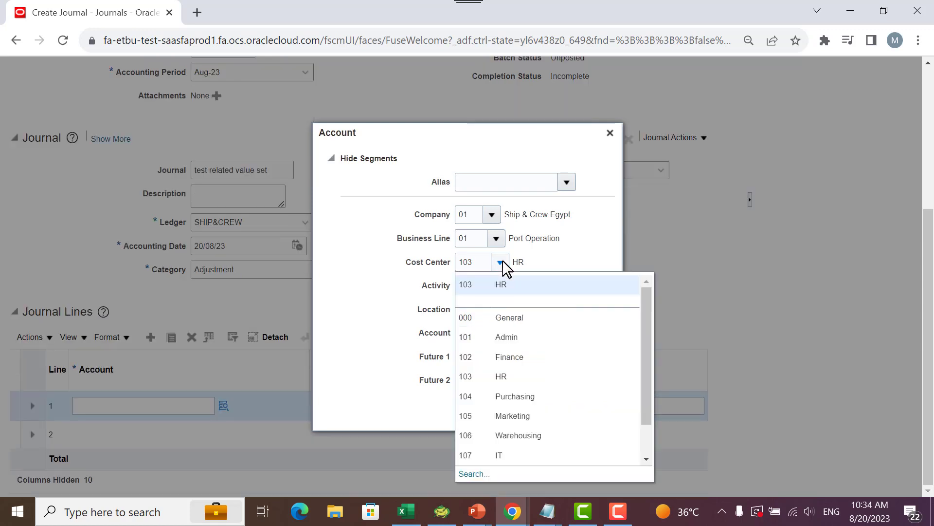
key(Escape)
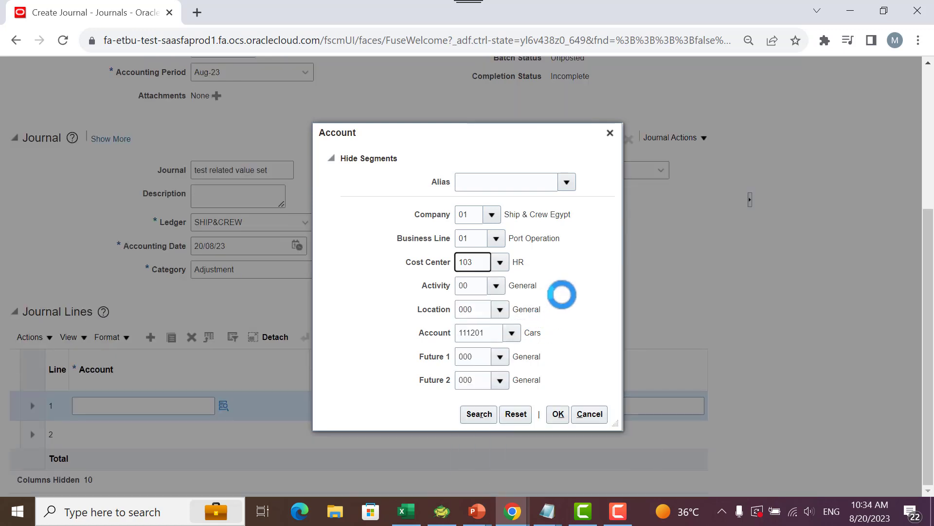
click(562, 418)
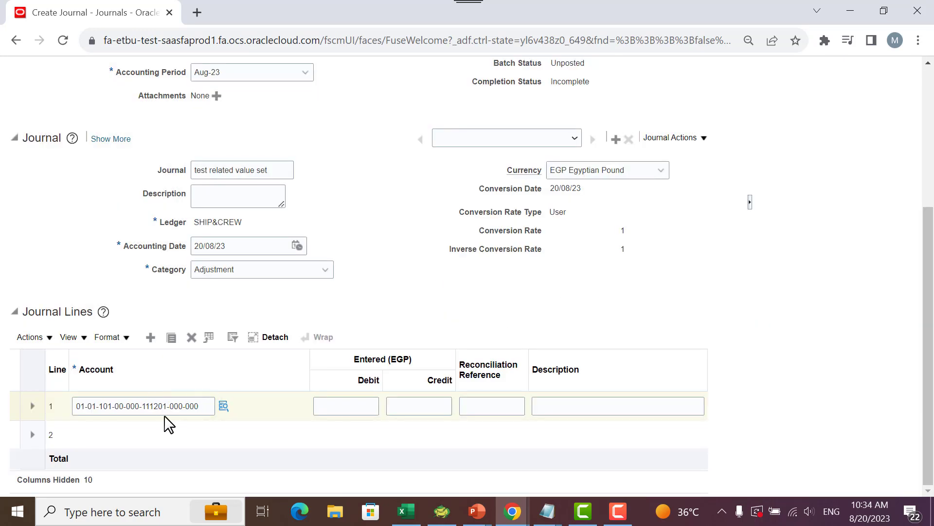
- Open the account segments for journal line 2 and set Business Line to 02 Container Service and Cost Center to 102 Finance
click(150, 437)
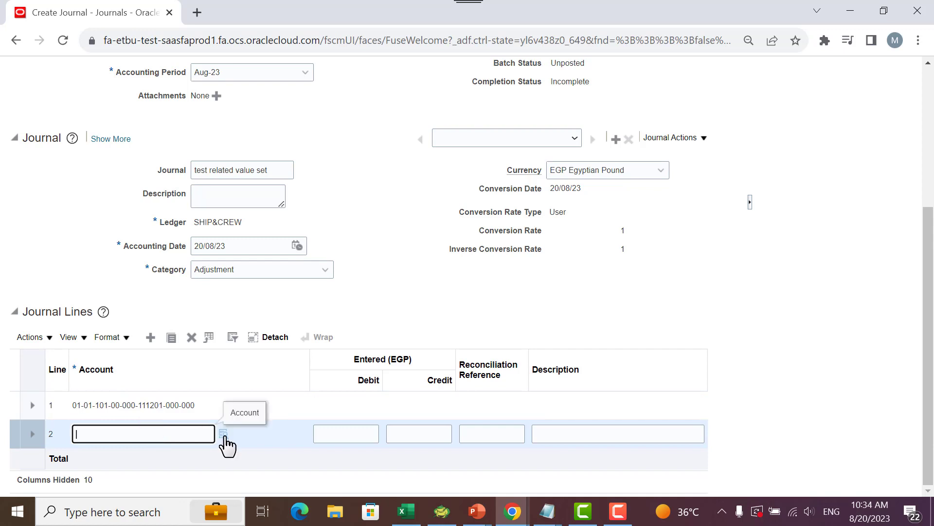
click(224, 435)
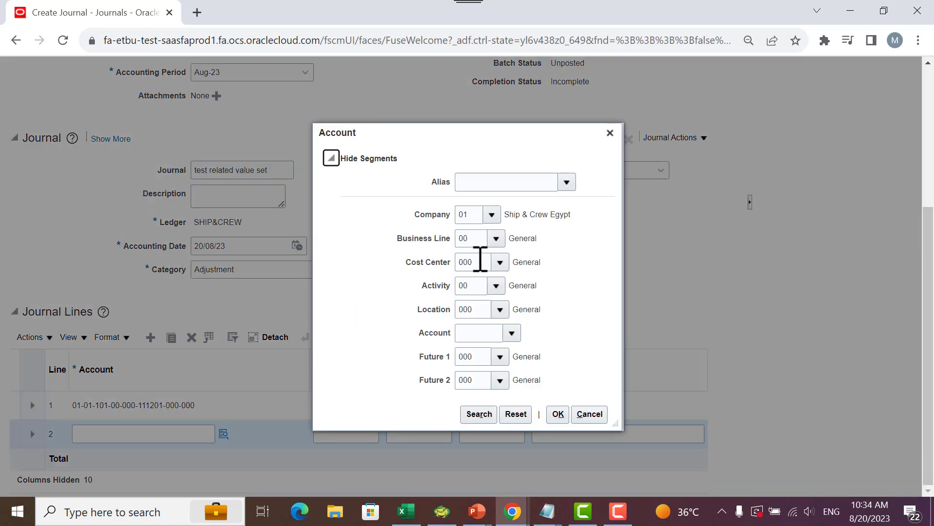
click(499, 242)
click(511, 332)
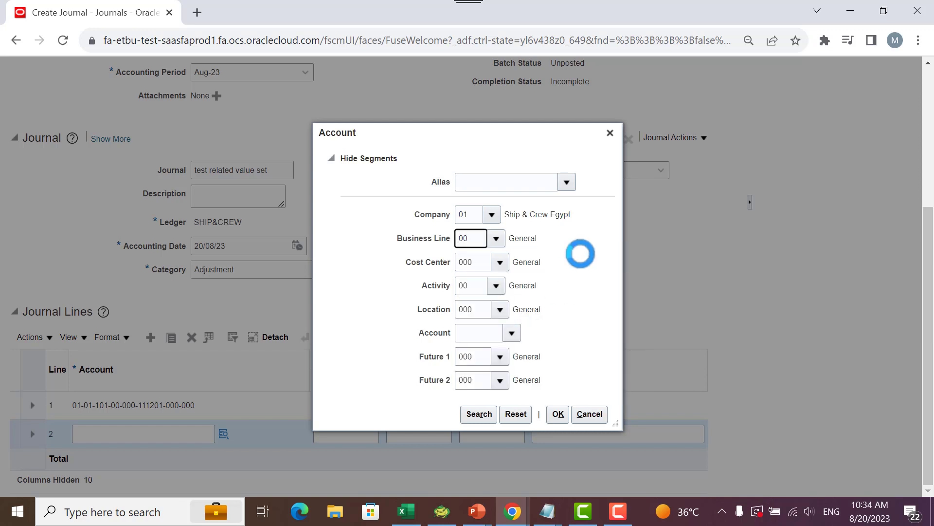
click(500, 263)
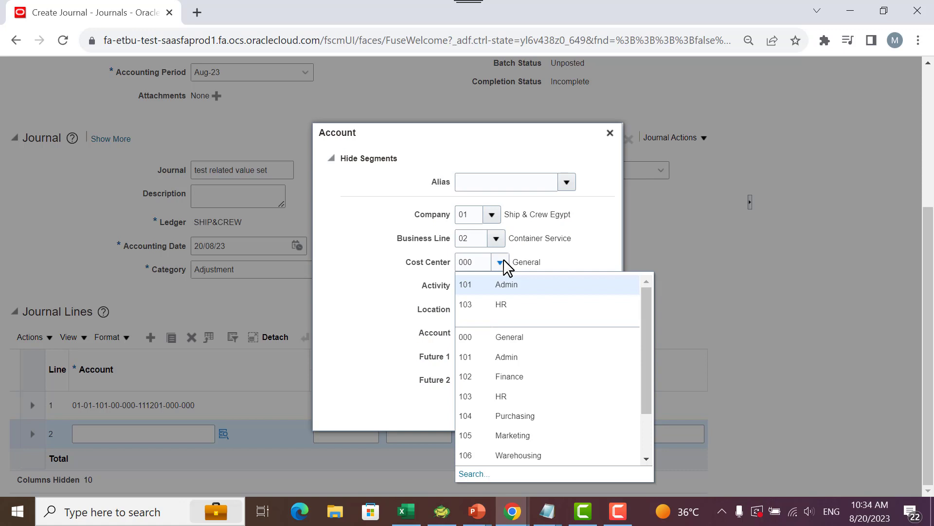
click(507, 375)
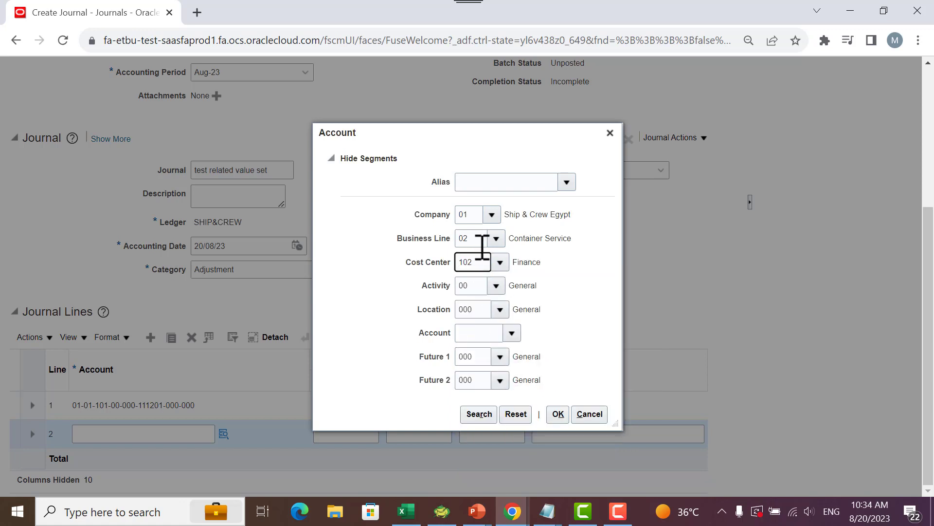
- Choose account 111003 Asset Clearing Account for line 2 and try to confirm the account combination
click(557, 415)
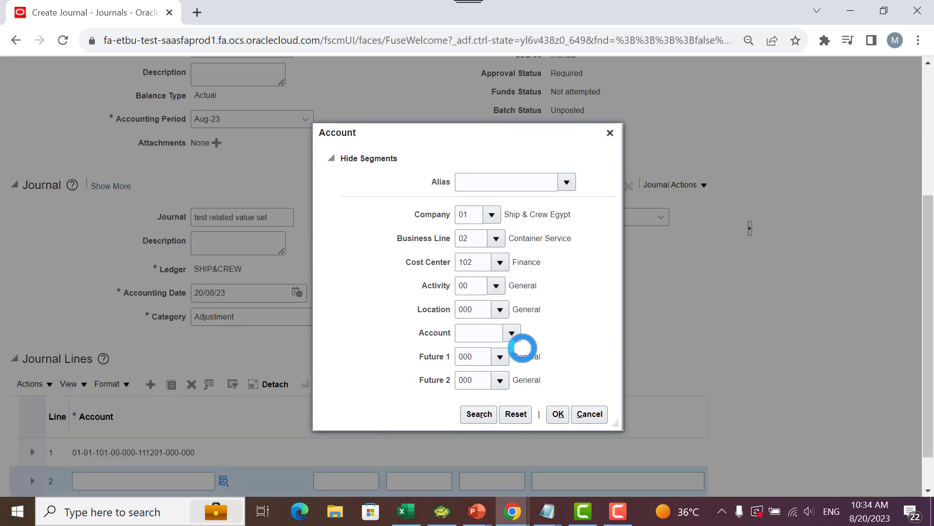
click(512, 334)
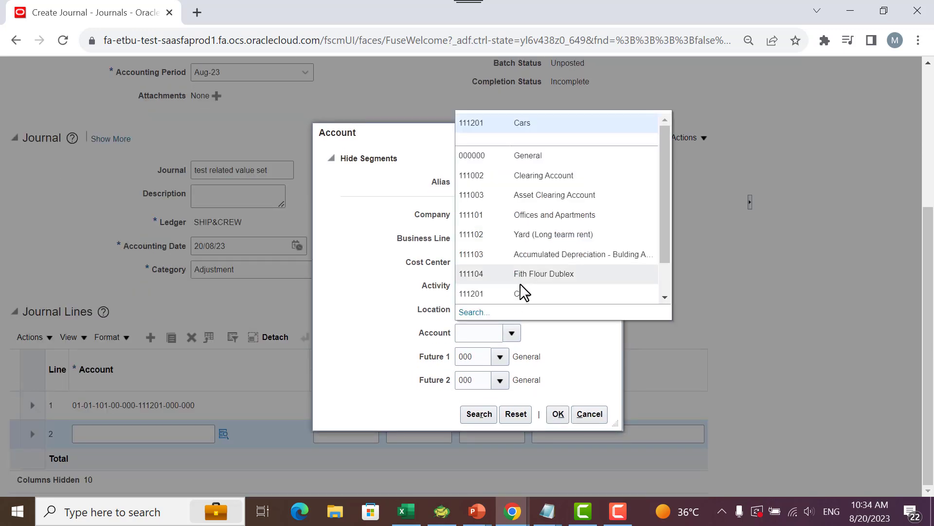
click(541, 195)
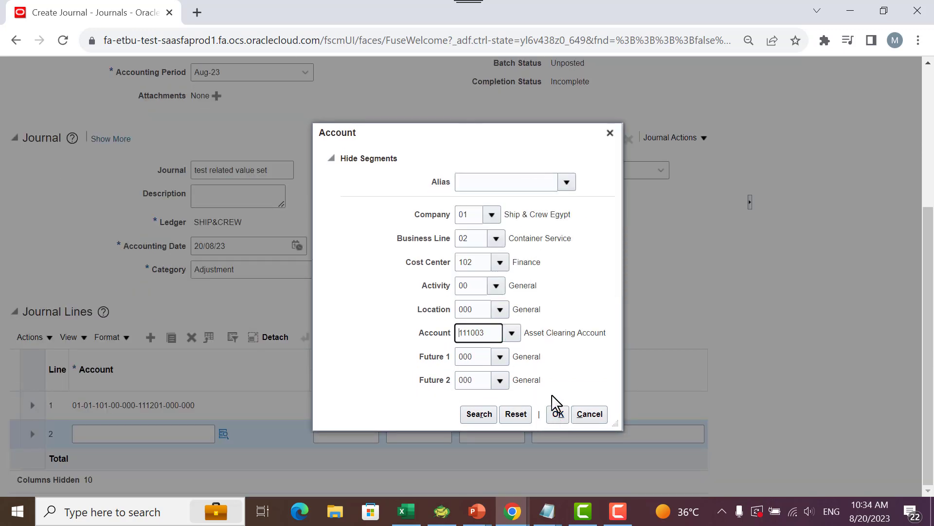
click(558, 414)
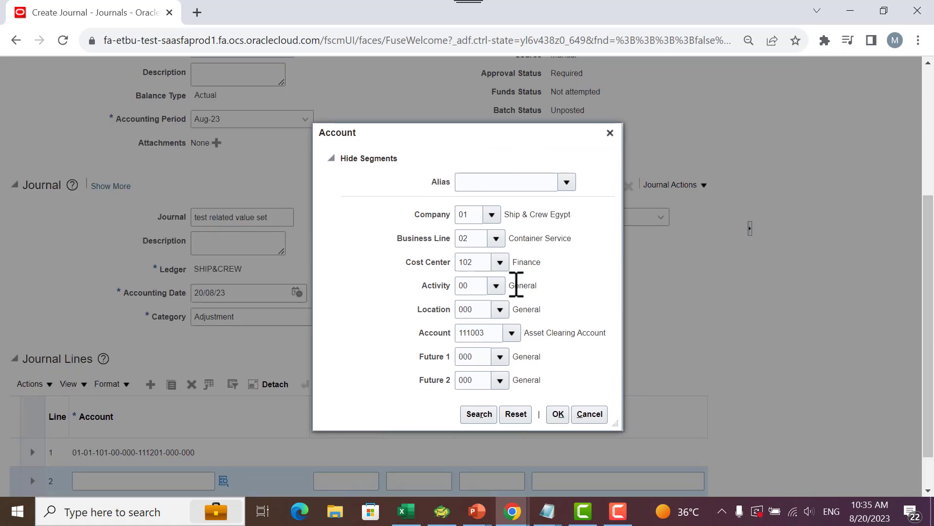
- Change line 2's cost center to 103 HR and confirm the account combination
click(500, 261)
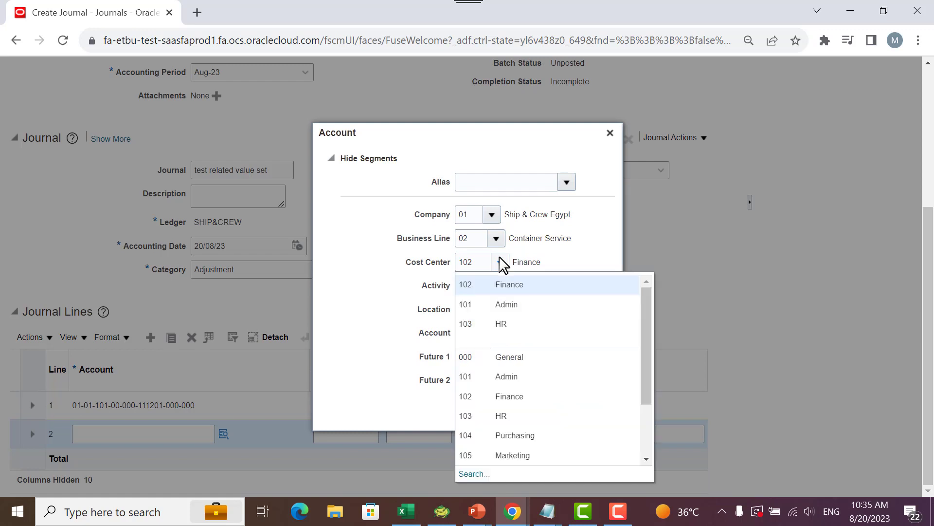
click(518, 416)
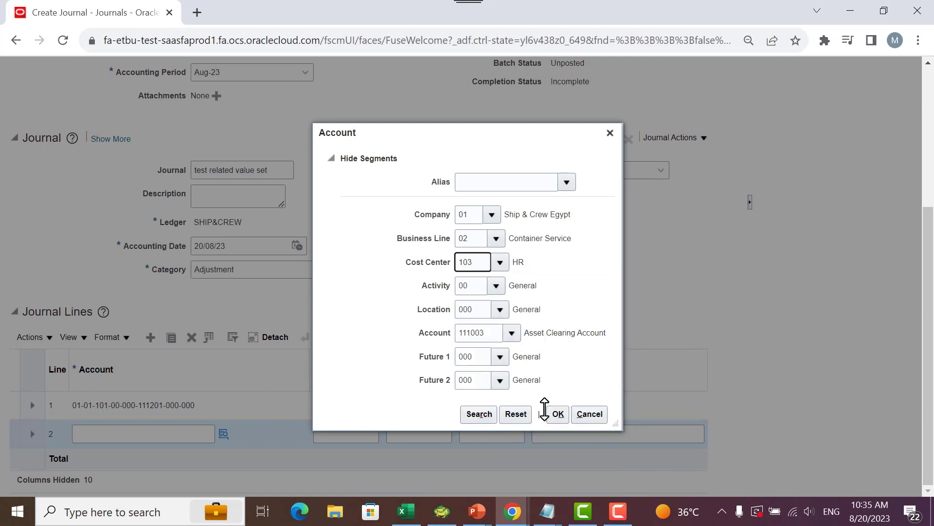
click(556, 414)
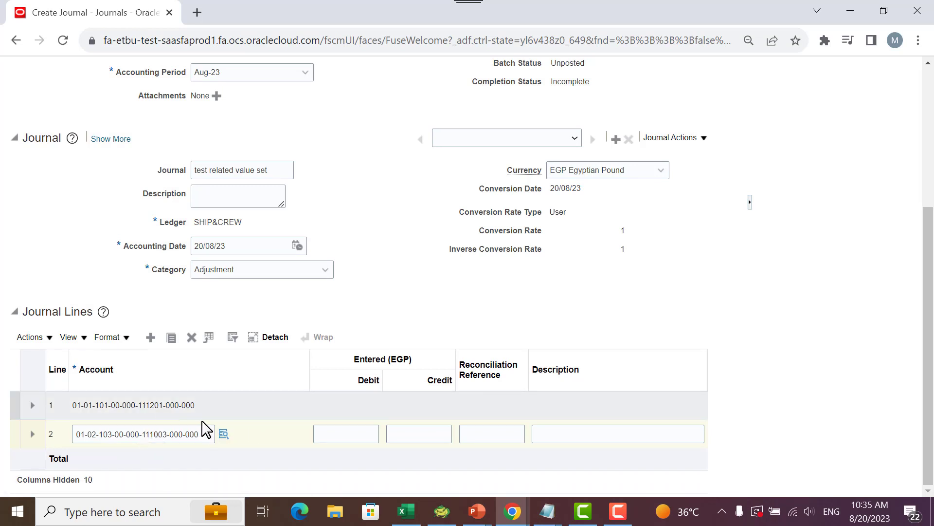
scroll(532, 353, up, 3)
scroll(532, 353, up, 2)
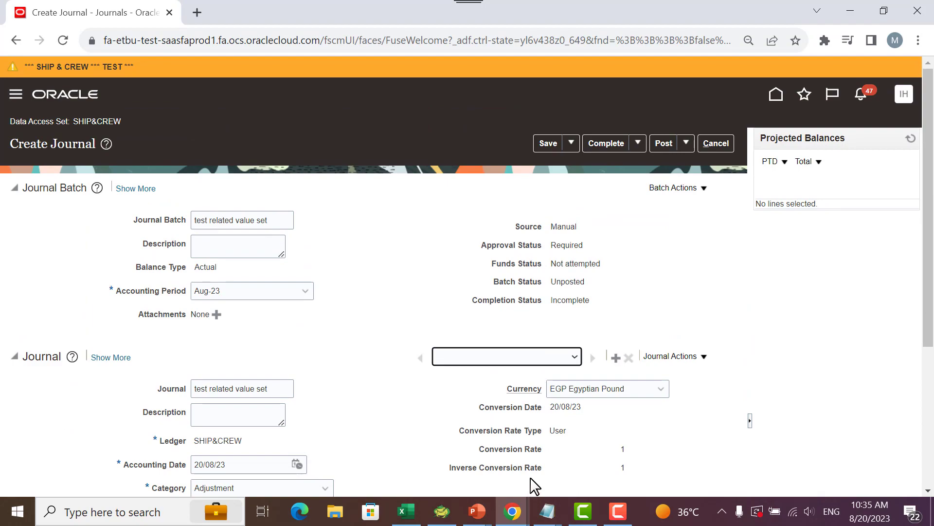
key(alt+Tab)
key(alt+Tab)
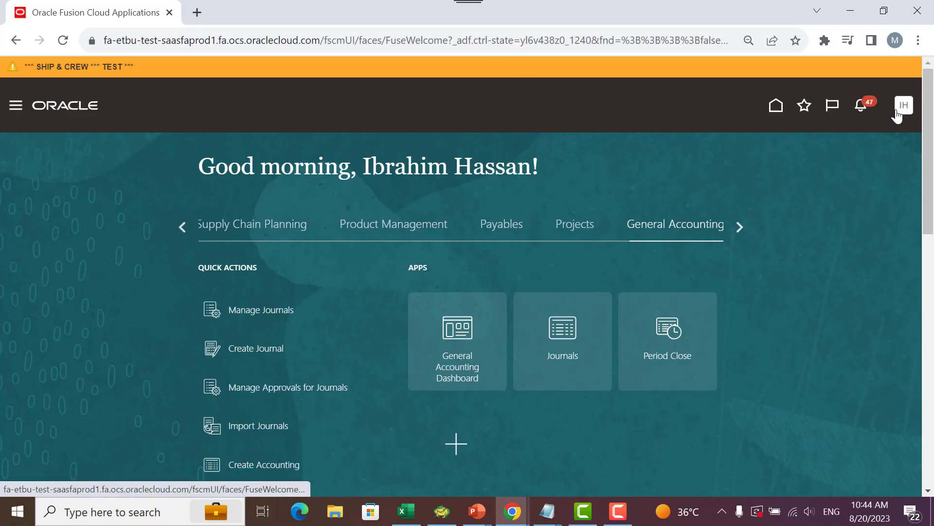
- Go to Setup and Maintenance and switch the setup offering to Financials
click(904, 107)
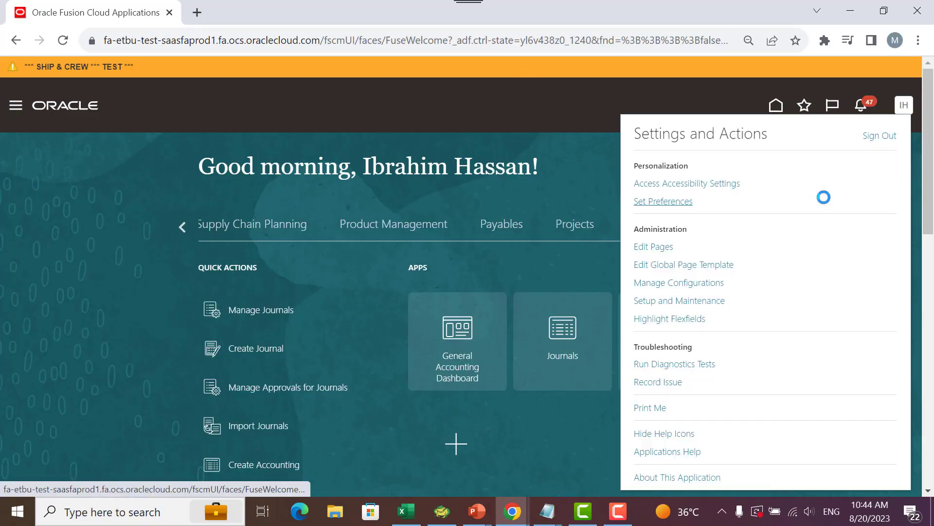
click(687, 301)
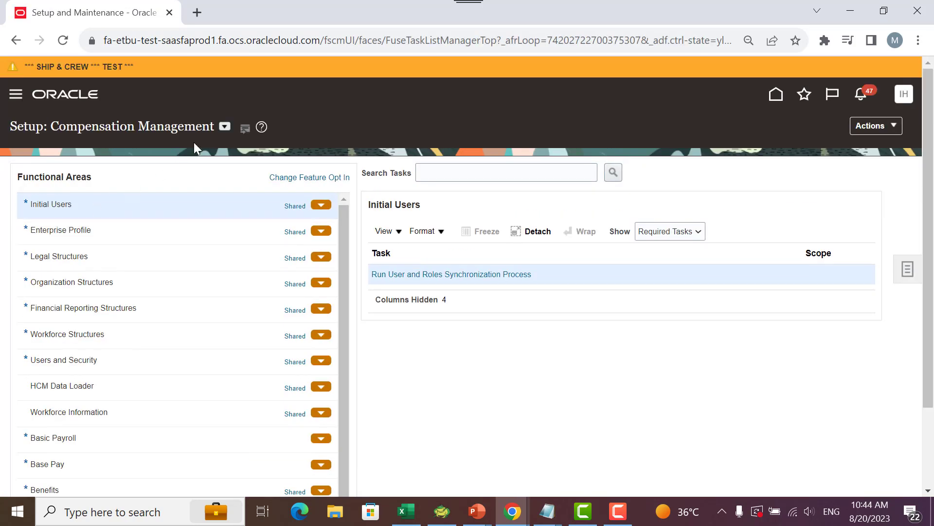
click(224, 127)
click(253, 176)
scroll(146, 272, down, 3)
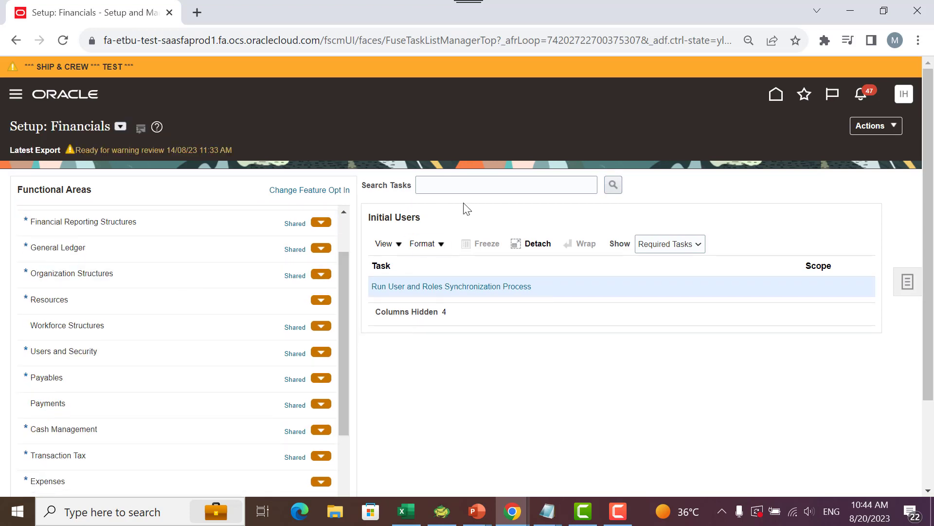
- Search the setup tasks for manage%code% and close the results
click(460, 185)
text(manag)
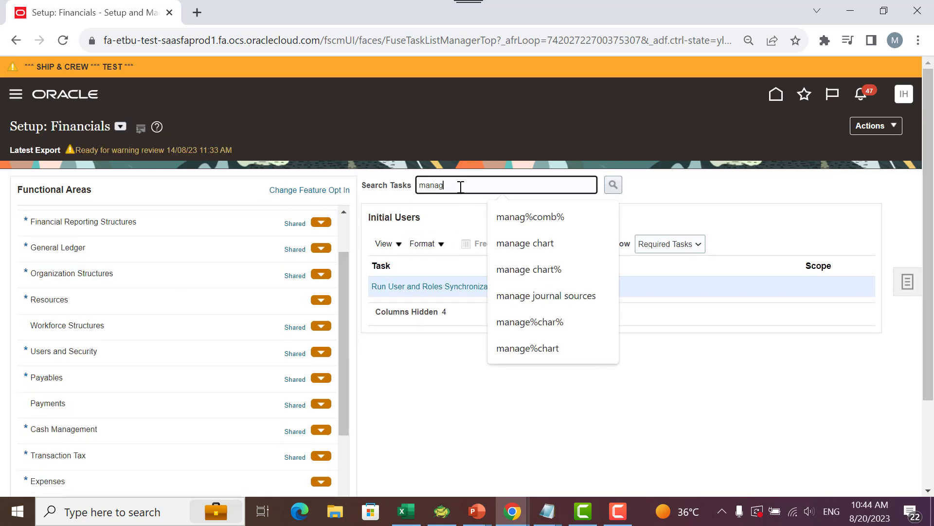
text(e%code%)
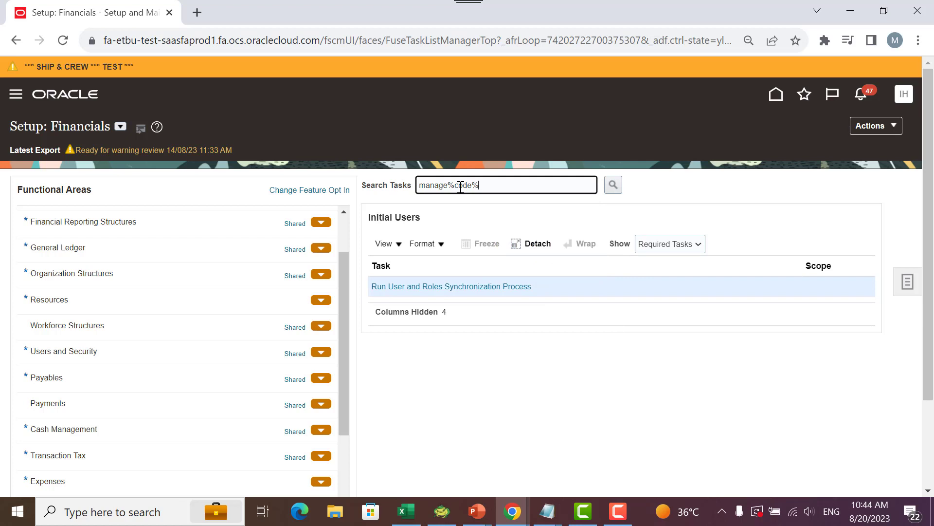
key(Return)
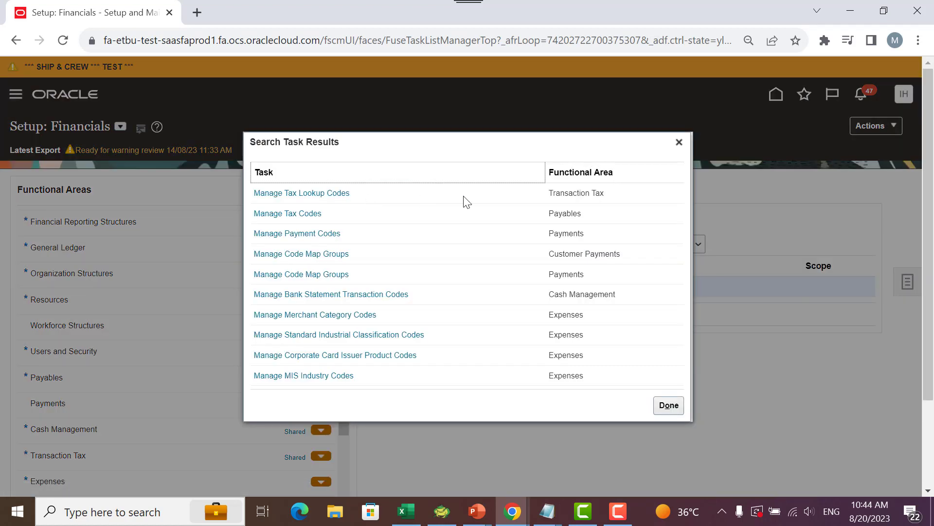
click(679, 142)
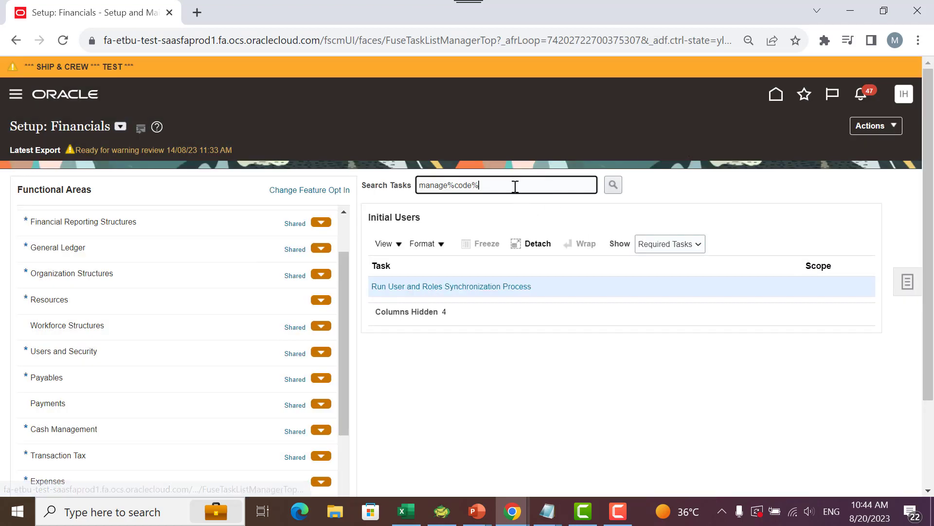
- Search the setup tasks for manage%combin% and open the Manage Account Combinations task
double_click(463, 185)
text(combin)
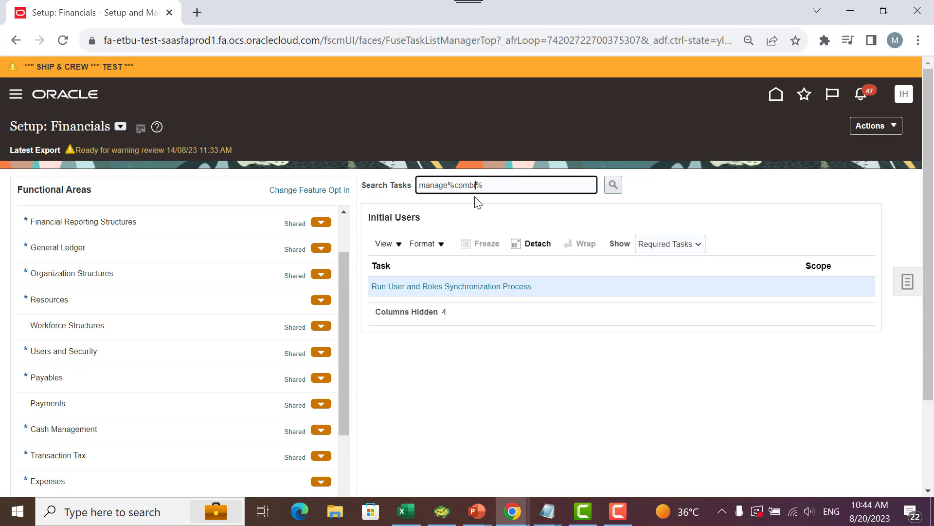
key(Return)
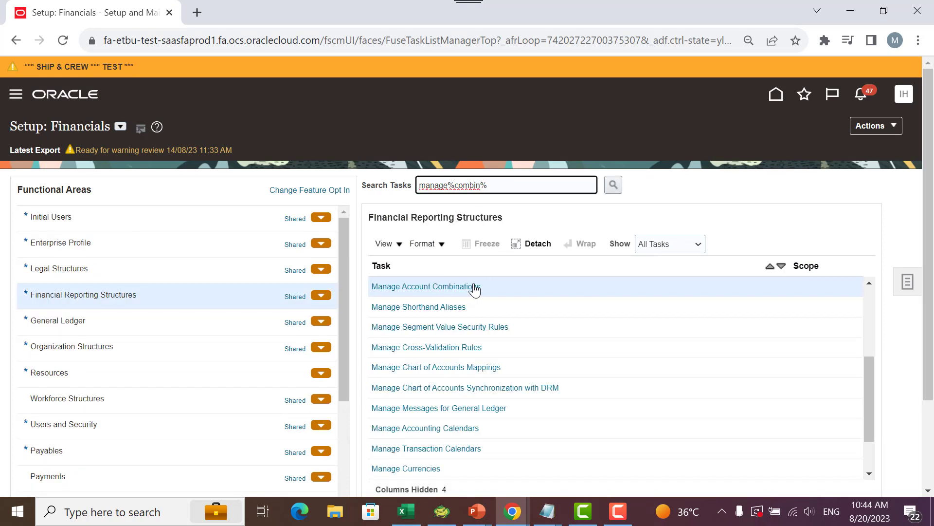
click(475, 287)
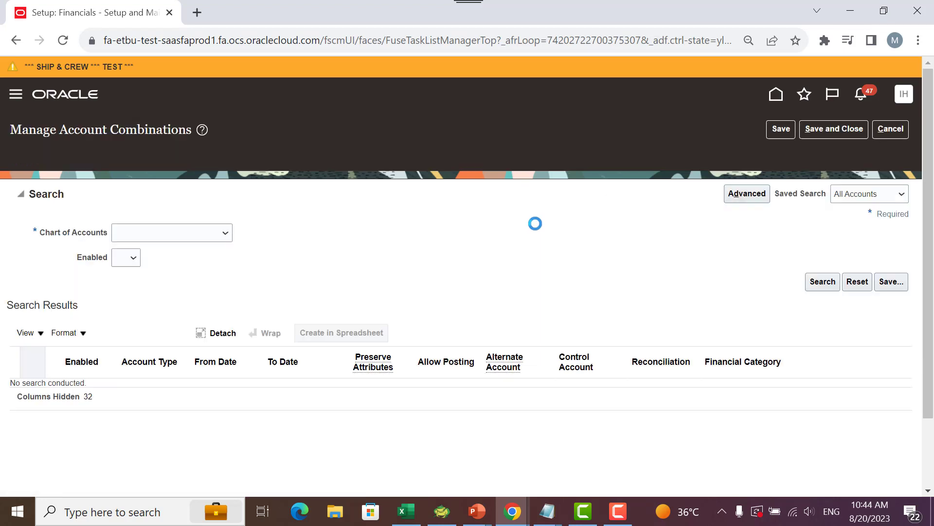
- Search the account combinations of the SHIP AND CREW INSTANCE chart of accounts
click(218, 210)
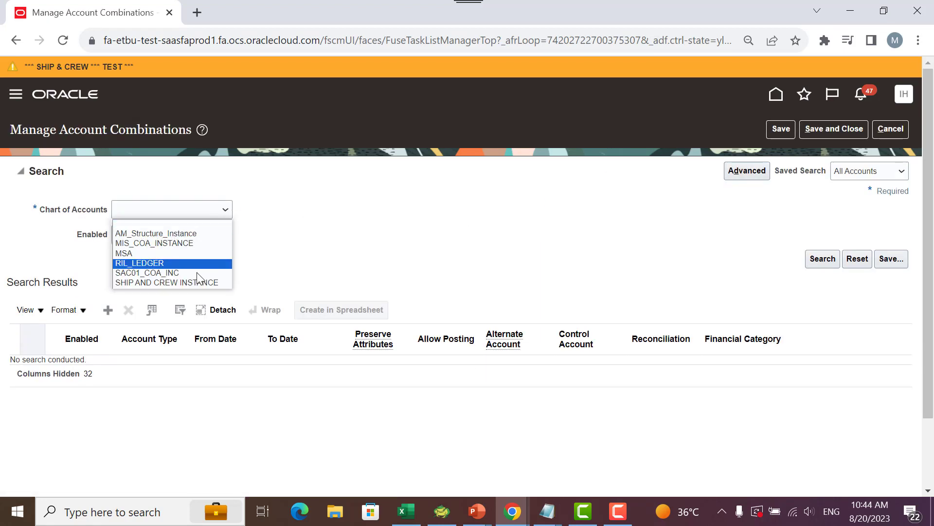
click(205, 281)
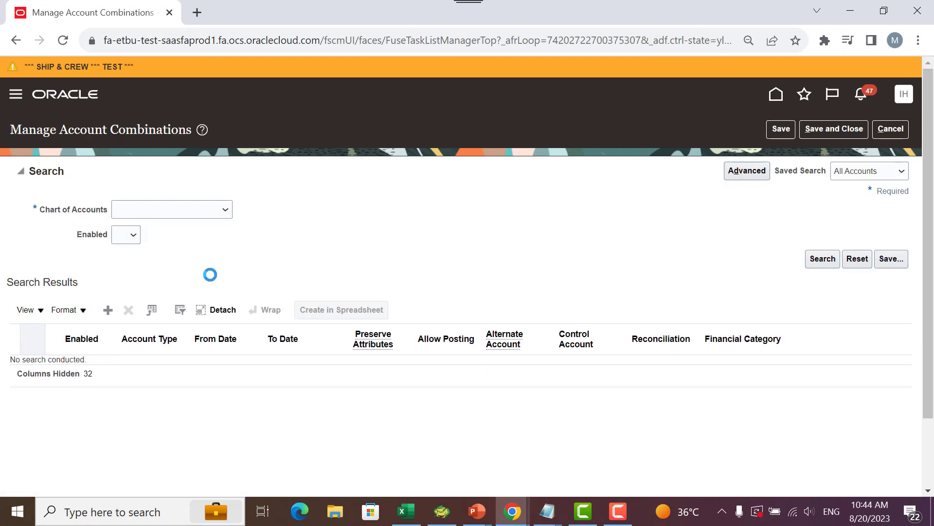
click(821, 259)
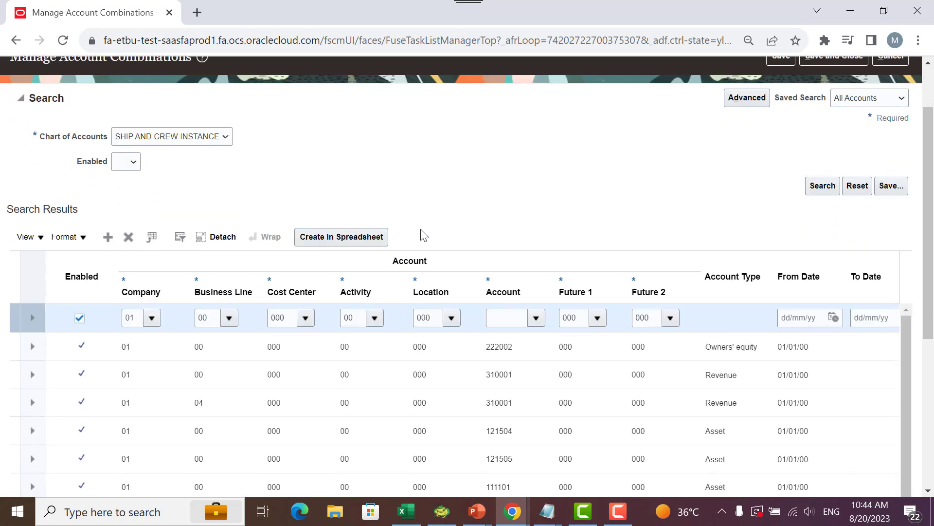
- Add a new account combination row with Business Line 01 Port Operation and Cost Center 103 HR
click(229, 318)
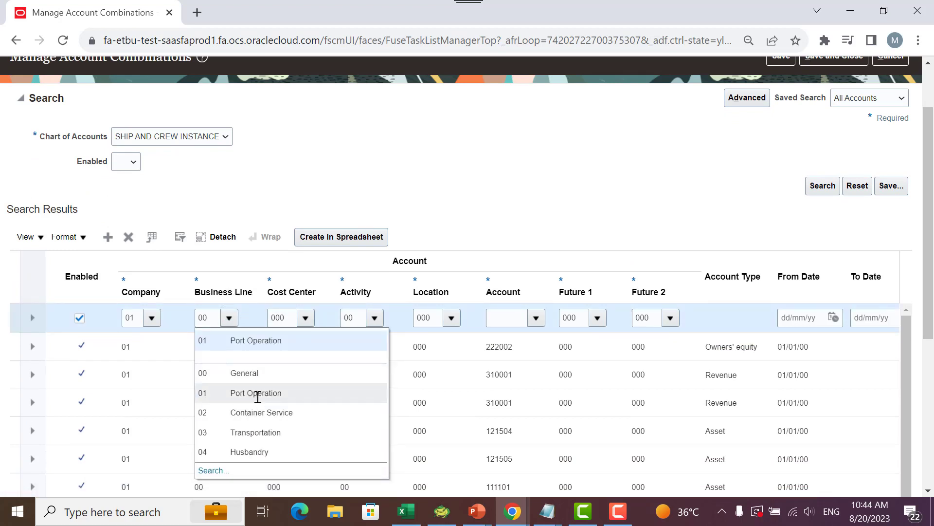
click(256, 393)
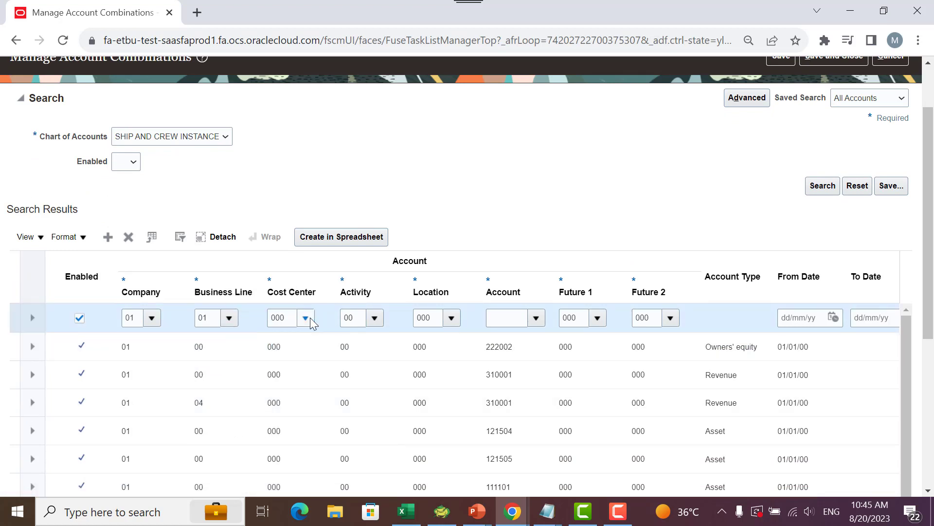
click(305, 318)
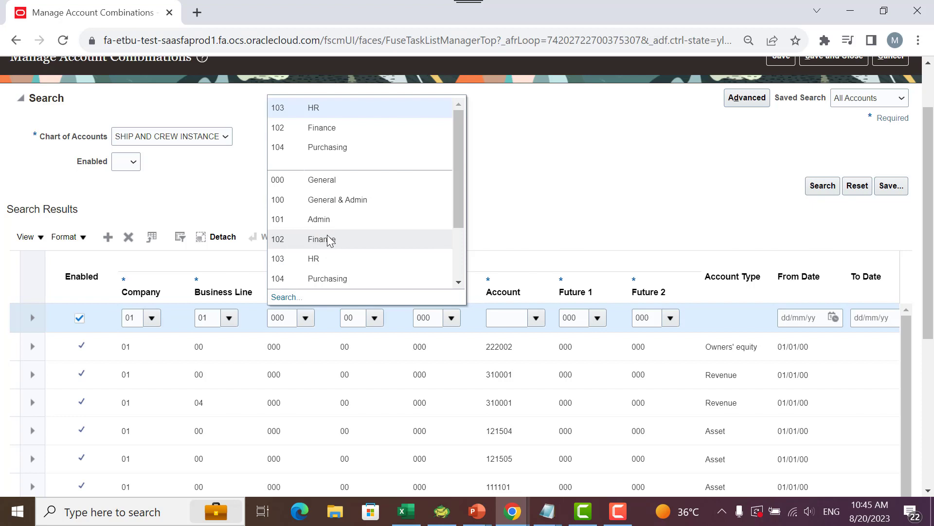
click(328, 259)
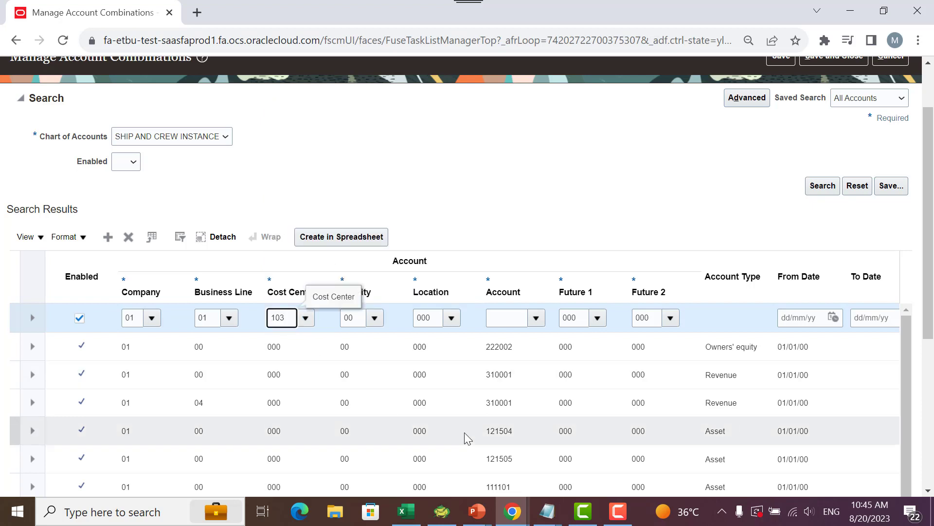
- Switch to Notepad, separate the business line 01 and 02 pairs with a blank line, and return to the account combinations
mouse_move(547, 511)
click(469, 475)
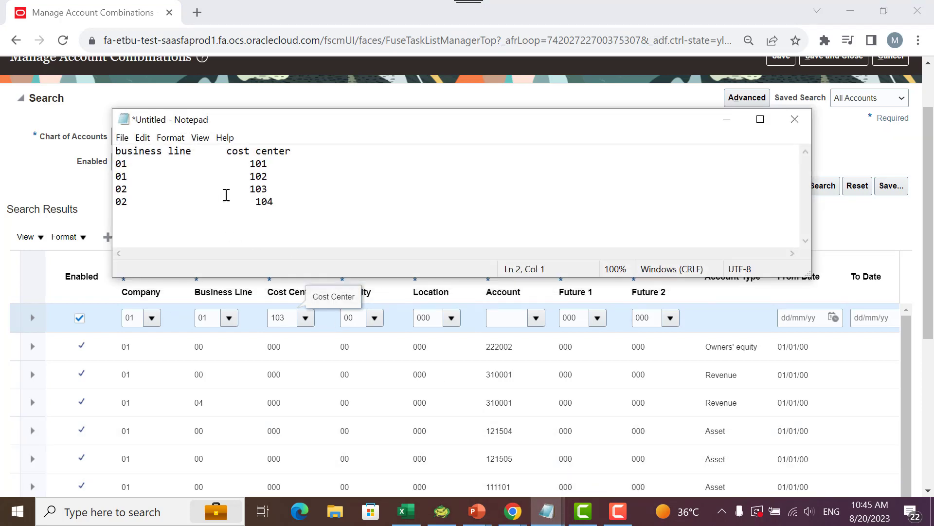
click(275, 179)
key(Return)
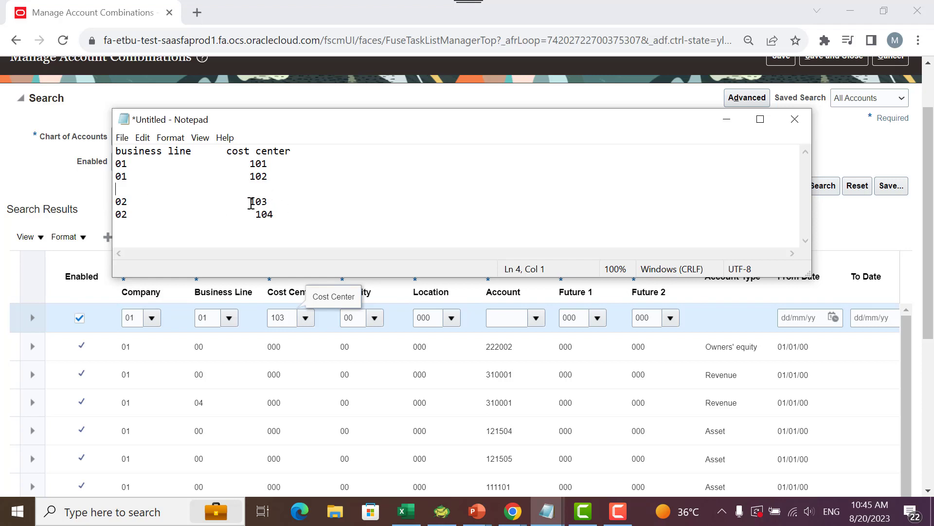
click(727, 119)
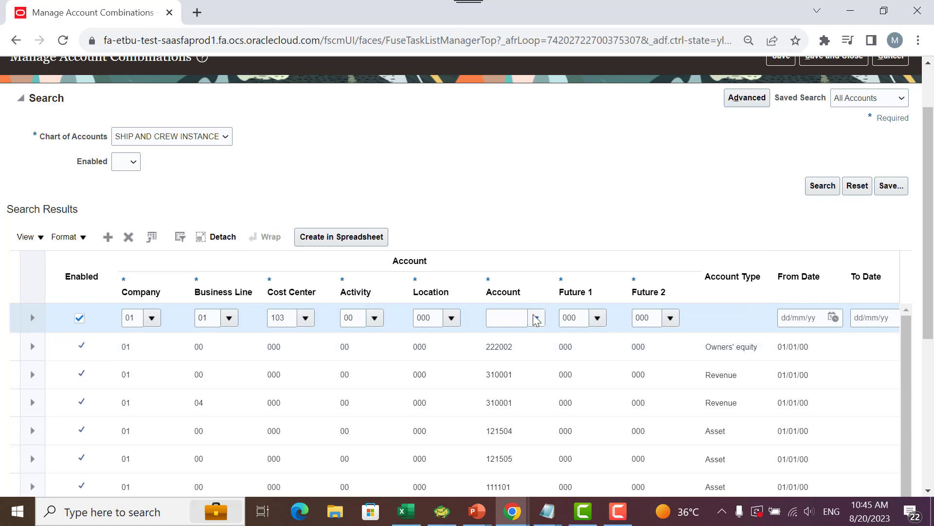
- Set the new combination's Account segment to 111101 Offices and Apartments
click(536, 318)
scroll(565, 273, down, 3)
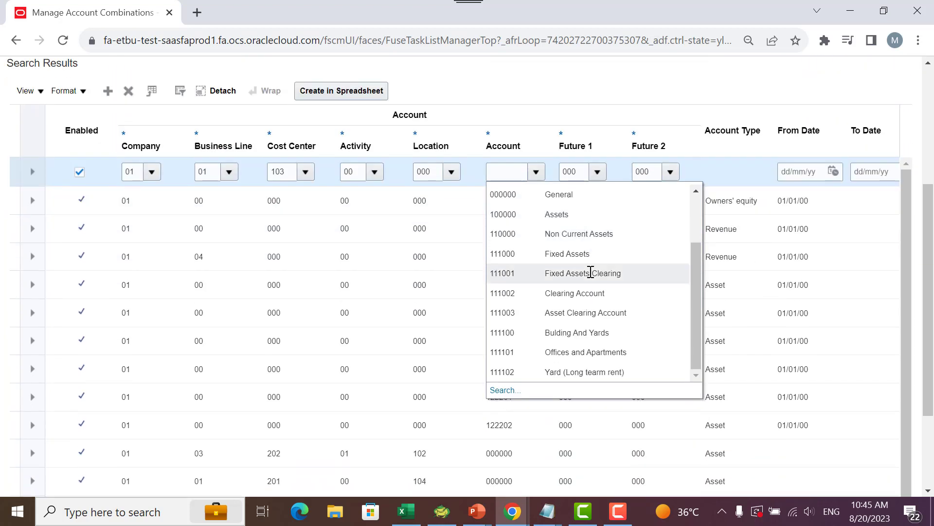
click(588, 354)
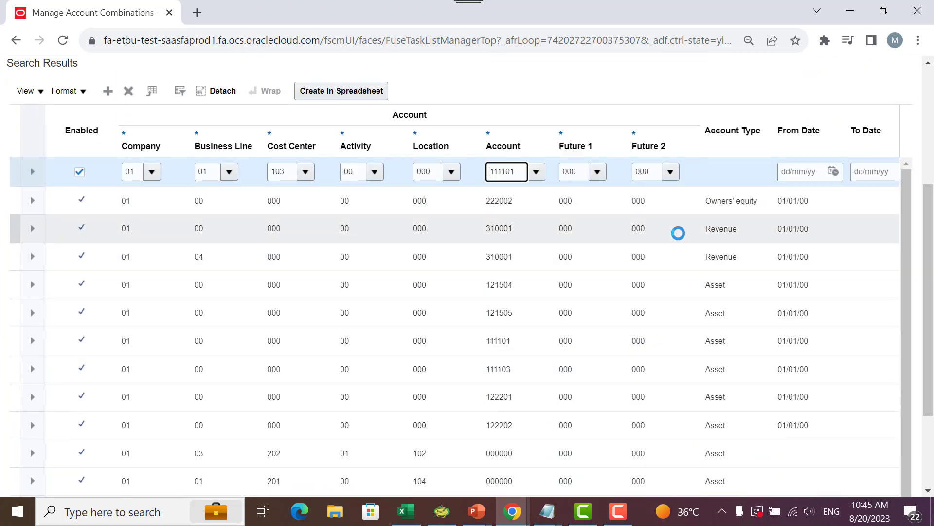
- Try to save the new account combination pairing Business Line 01 with Cost Center 103, and highlight the text of the resulting error
scroll(678, 235, up, 1)
click(585, 244)
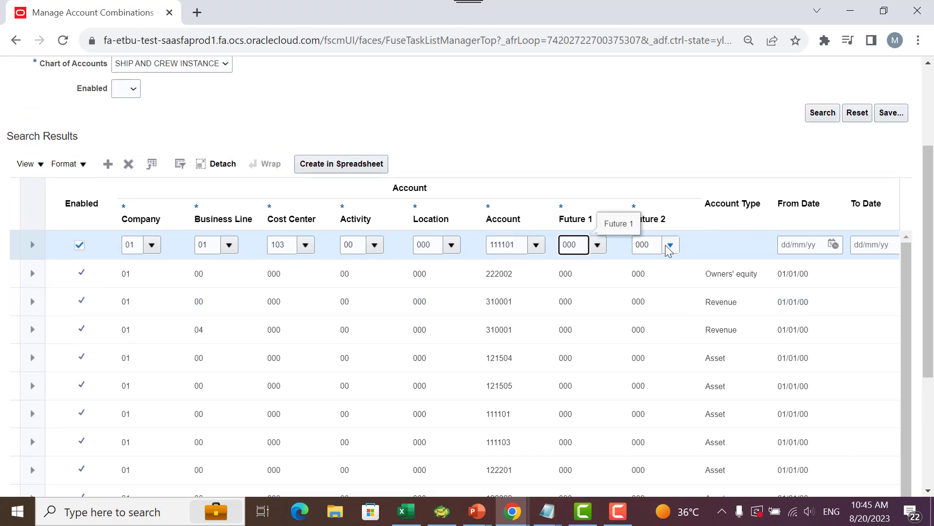
scroll(627, 269, up, 3)
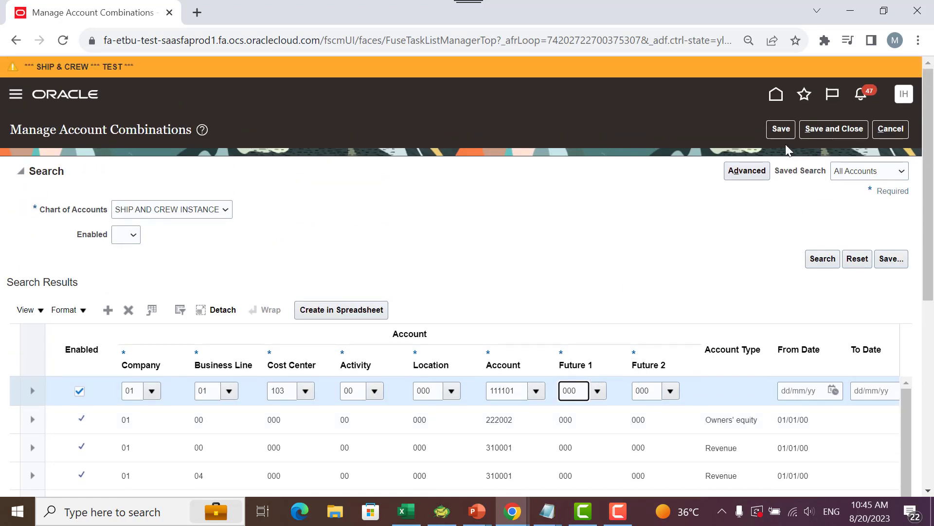
click(782, 131)
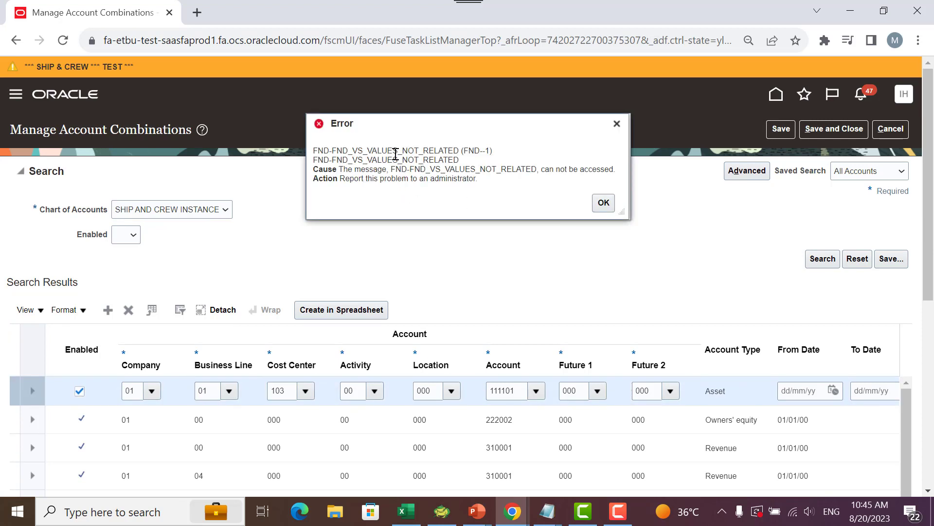
drag(393, 152, 459, 161)
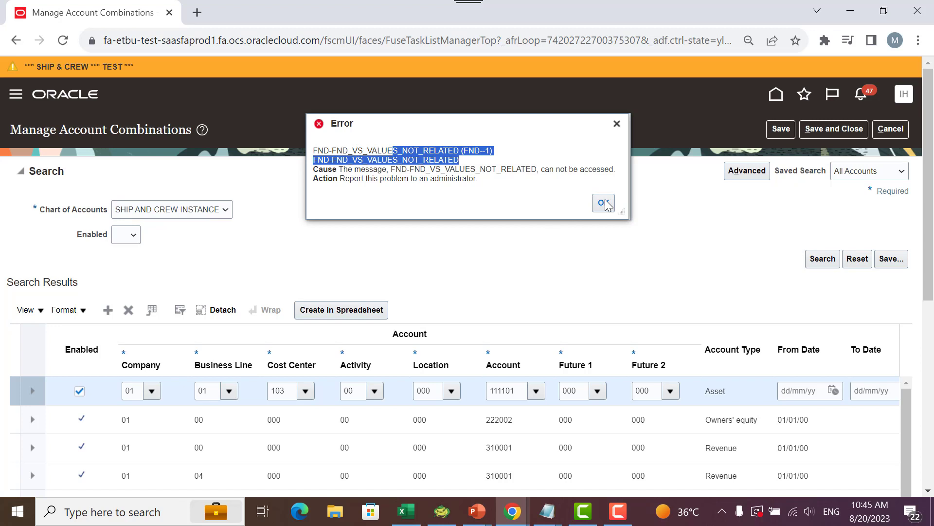
- Switch to the running PowerPoint slide show to review the Agenda slide
key(alt+Tab)
key(alt+Tab)
key(alt+Tab)
key(alt+Tab)
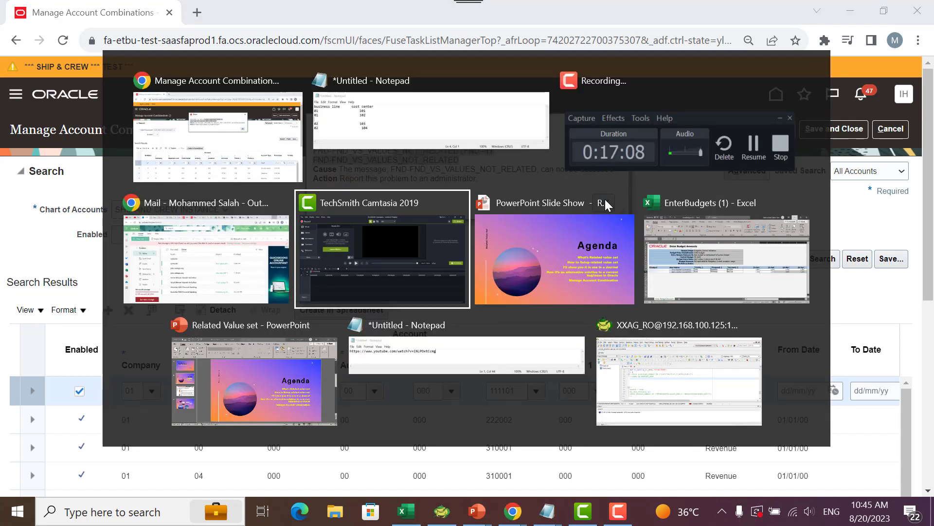
key(alt+Tab)
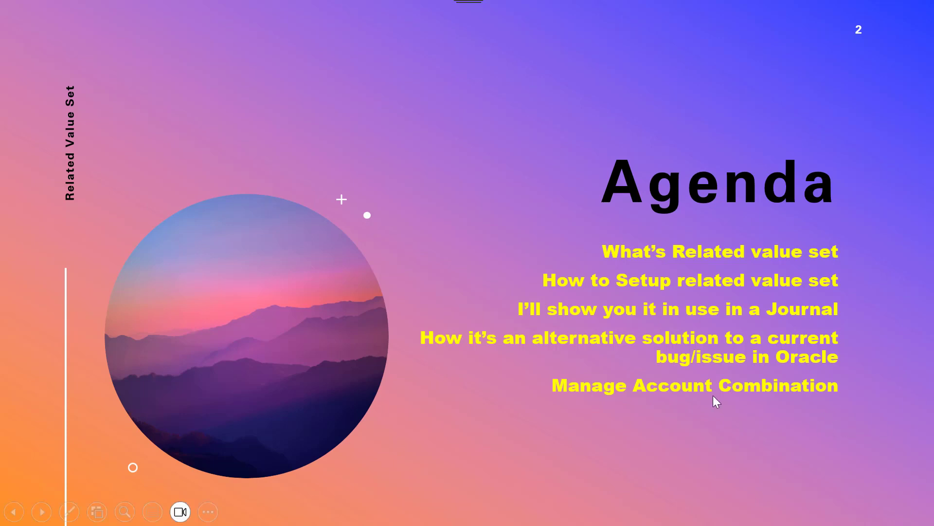